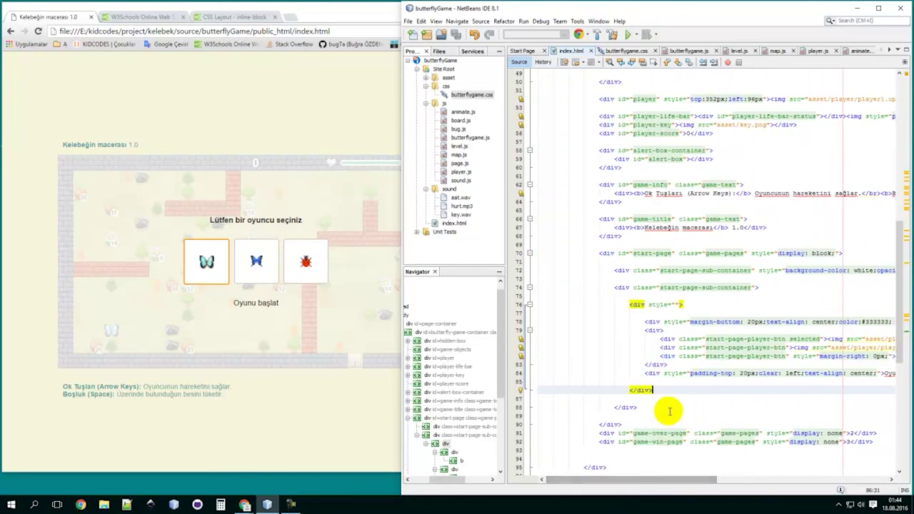
- Launch Inkscape to prepare a graphic for the game's start button
left_click(667, 409)
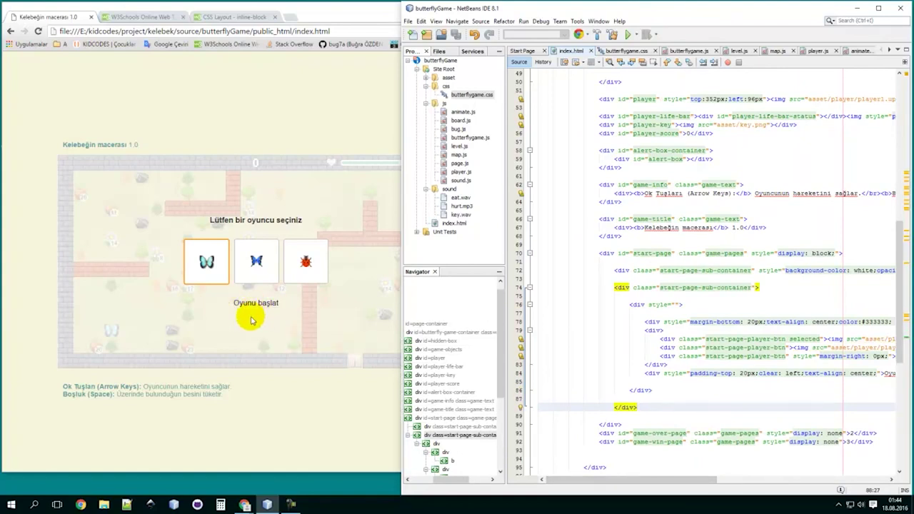
left_click(289, 369)
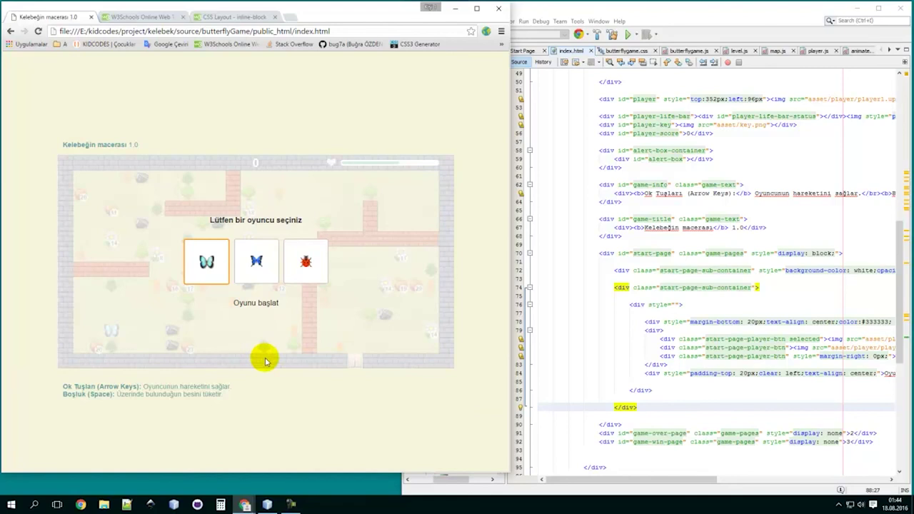
left_click(150, 504)
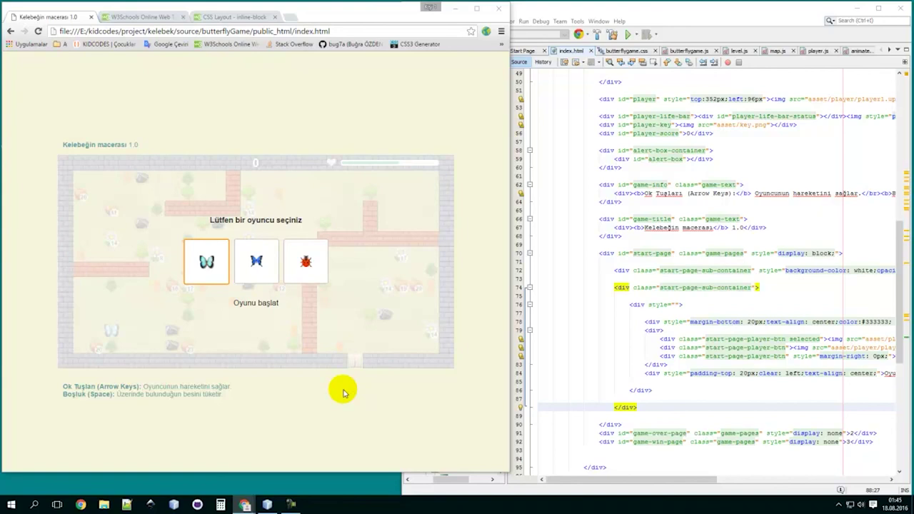
- Switch to NetBeans and create a folder named image under the butterflyGame project's Site Root
left_click(576, 8)
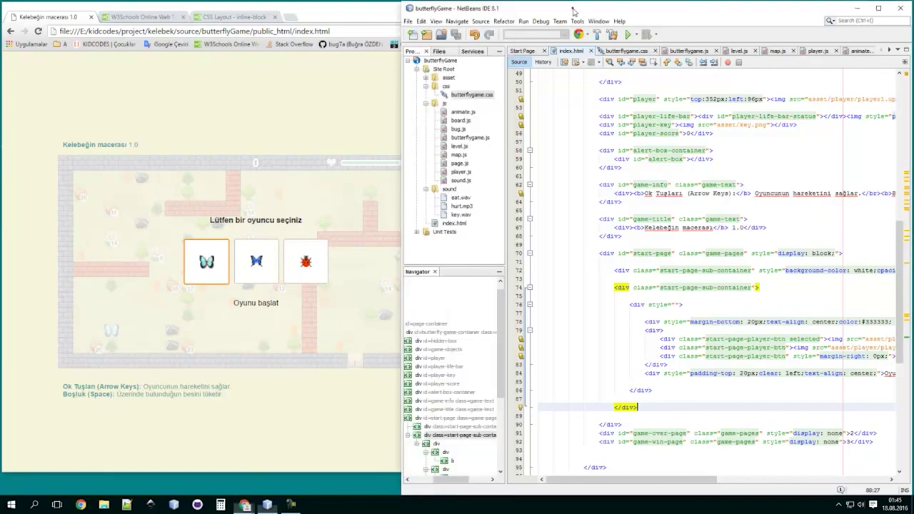
left_click(443, 69)
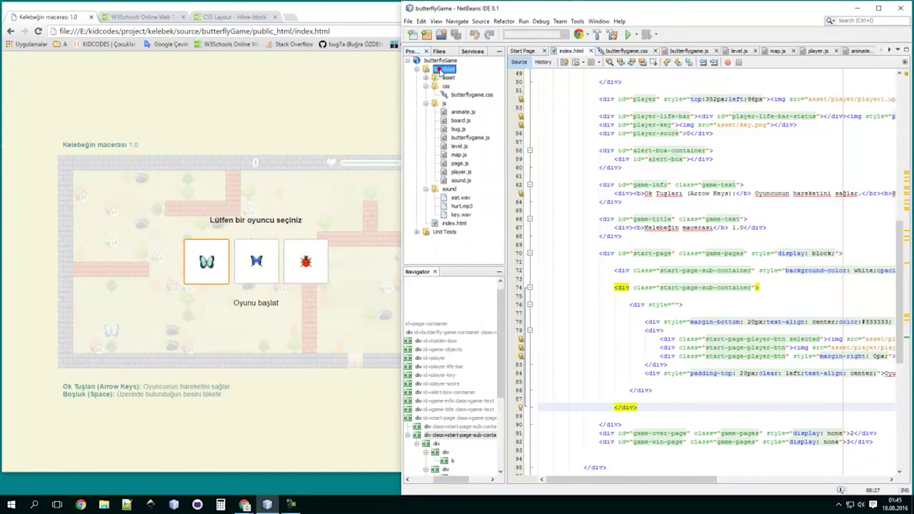
right_click(441, 69)
mouse_move(463, 76)
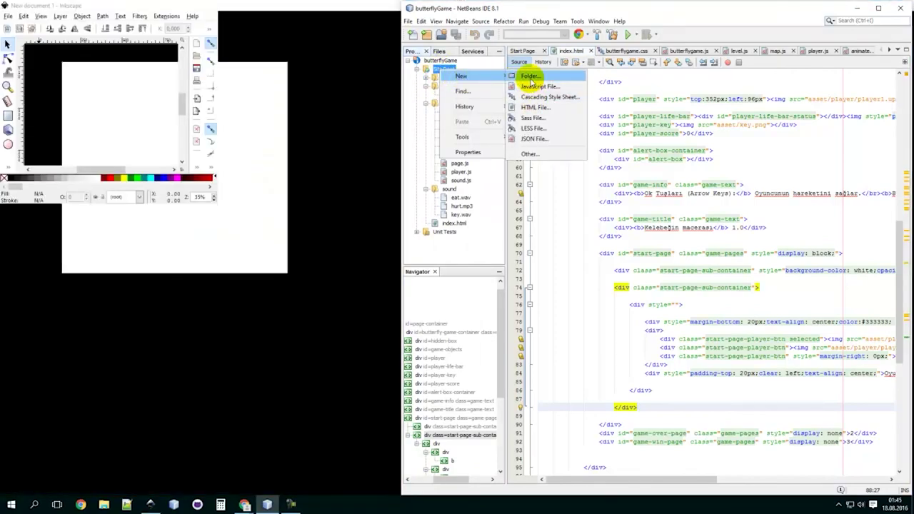
left_click(529, 76)
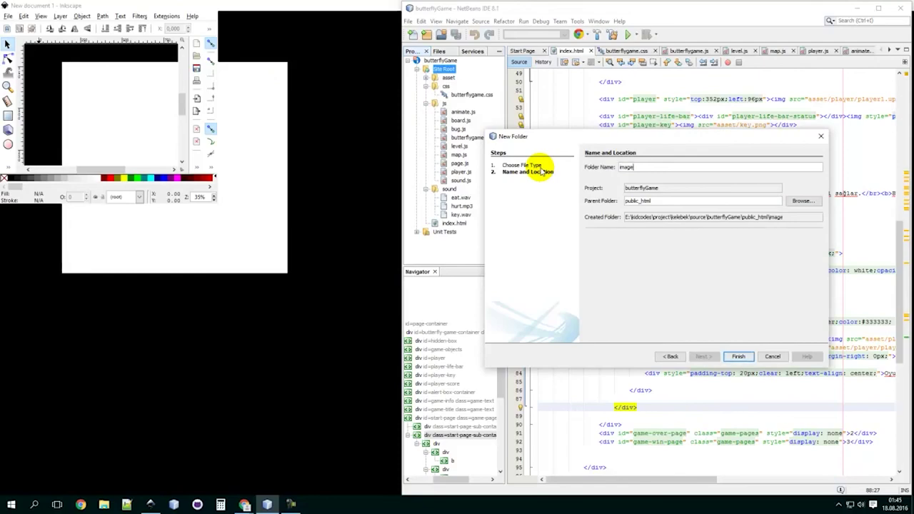
type("image")
key("Return")
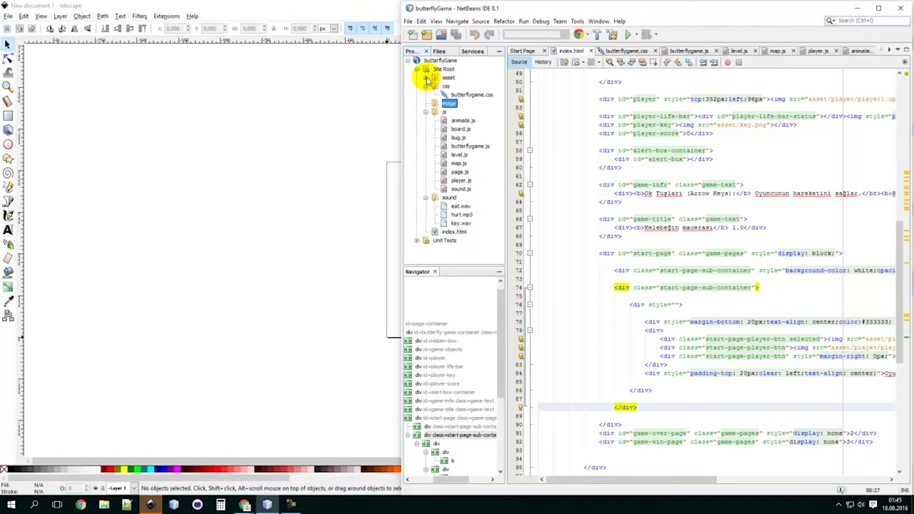
left_click(426, 77)
left_click(426, 61)
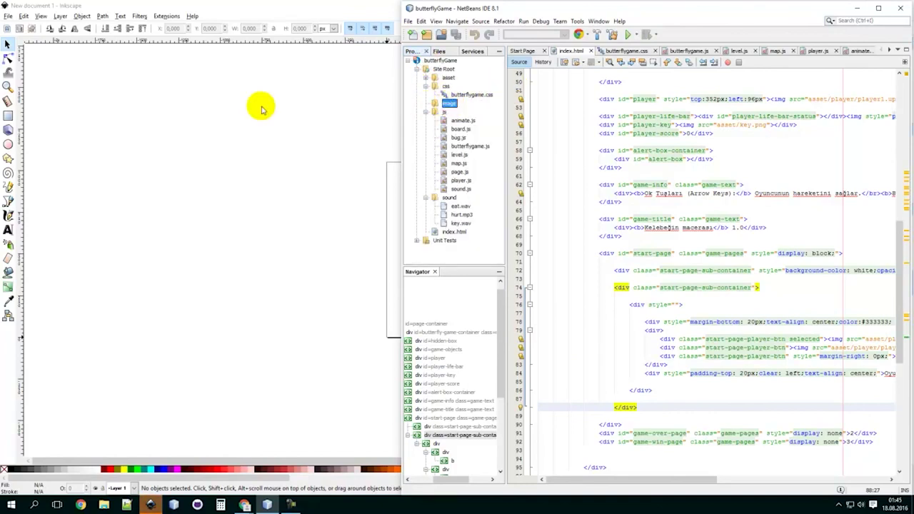
- Switch to Inkscape, add the text "Oyunu başlat" near the top of the page, and shift it toward the page's left side
left_click(212, 116)
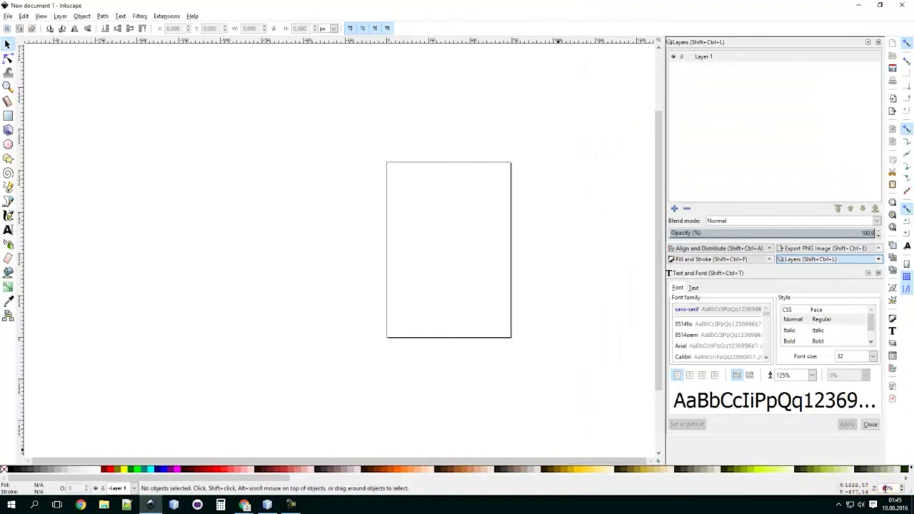
key("Return")
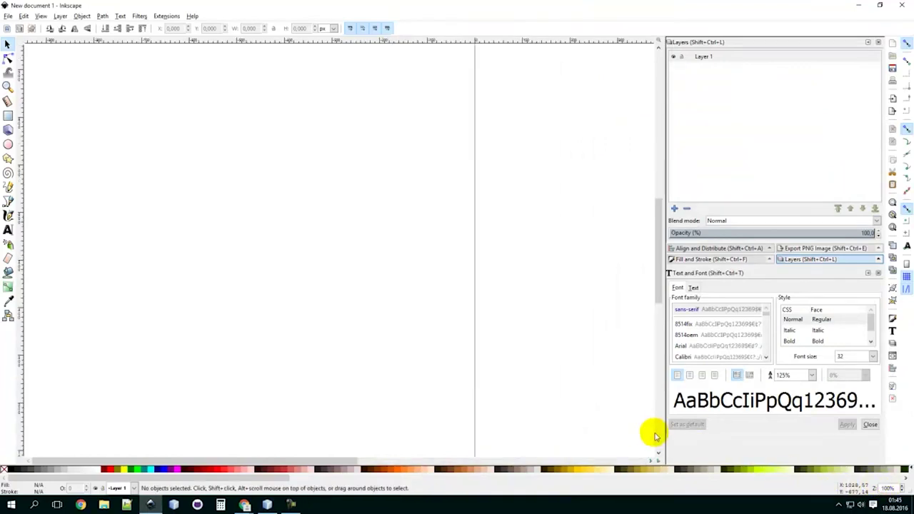
left_click_drag(330, 461, 475, 461)
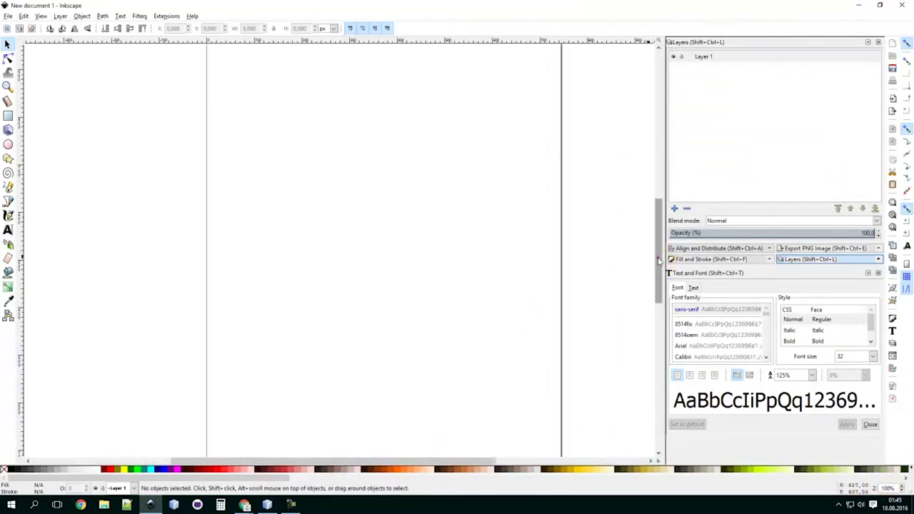
left_click_drag(658, 250, 658, 193)
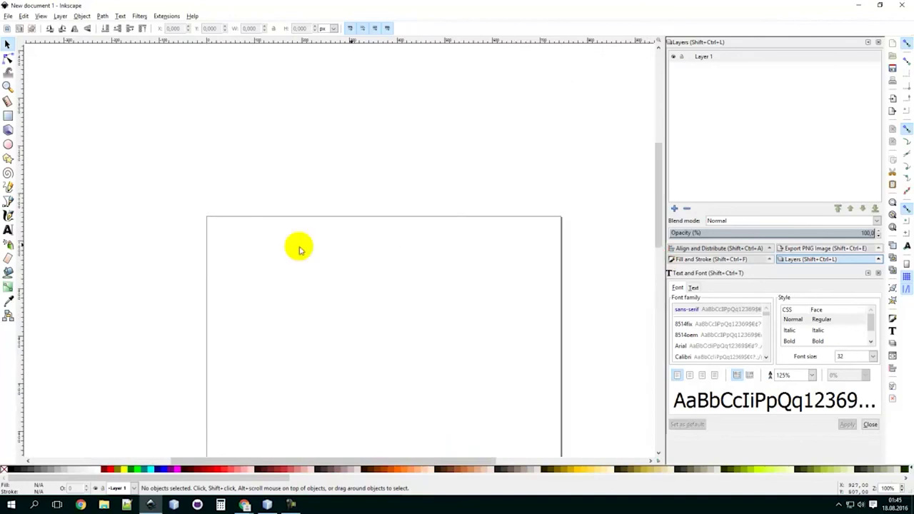
left_click(335, 266)
type("O")
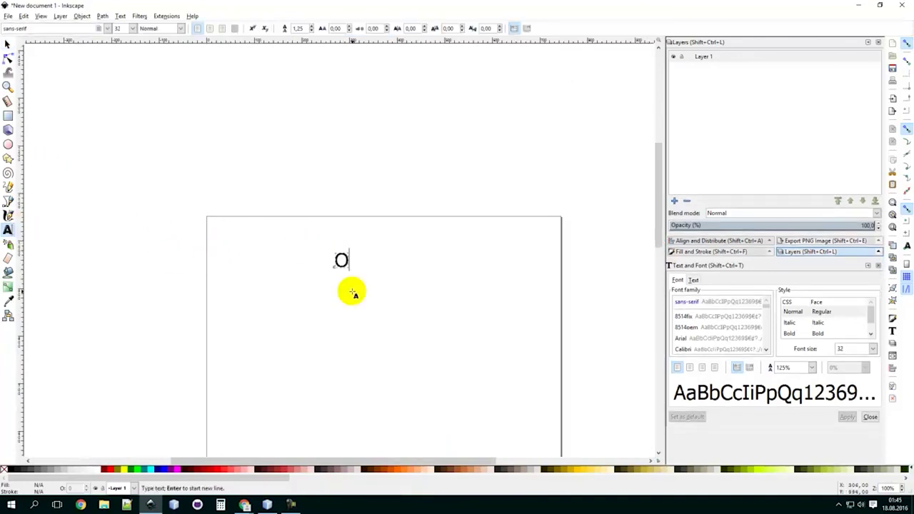
type("yunu başlat")
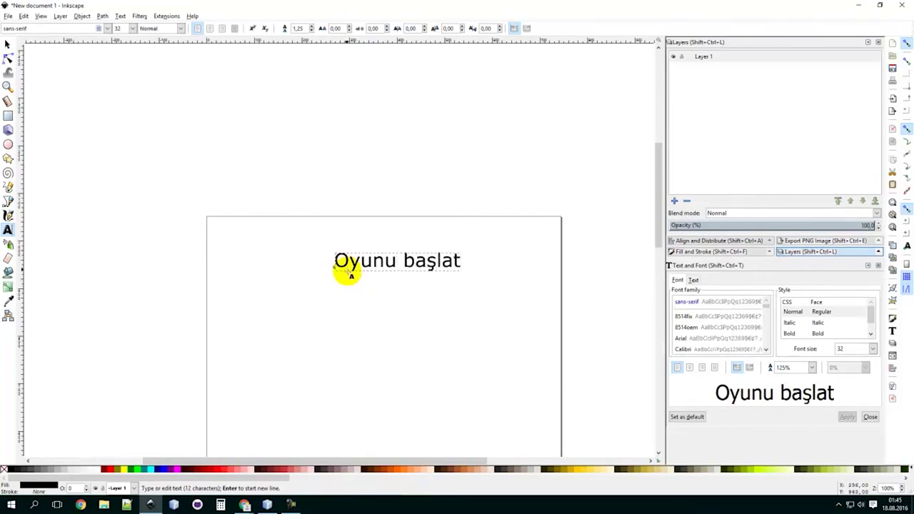
left_click(9, 45)
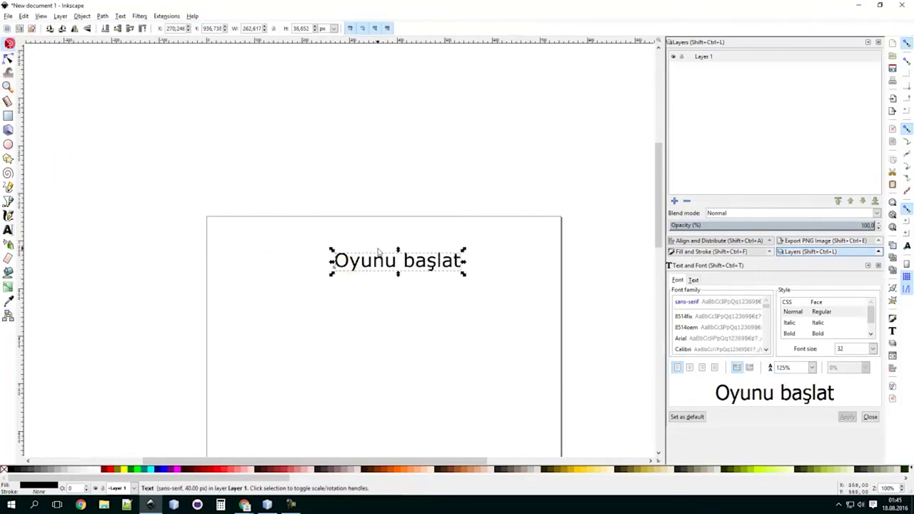
left_click_drag(382, 264, 330, 271)
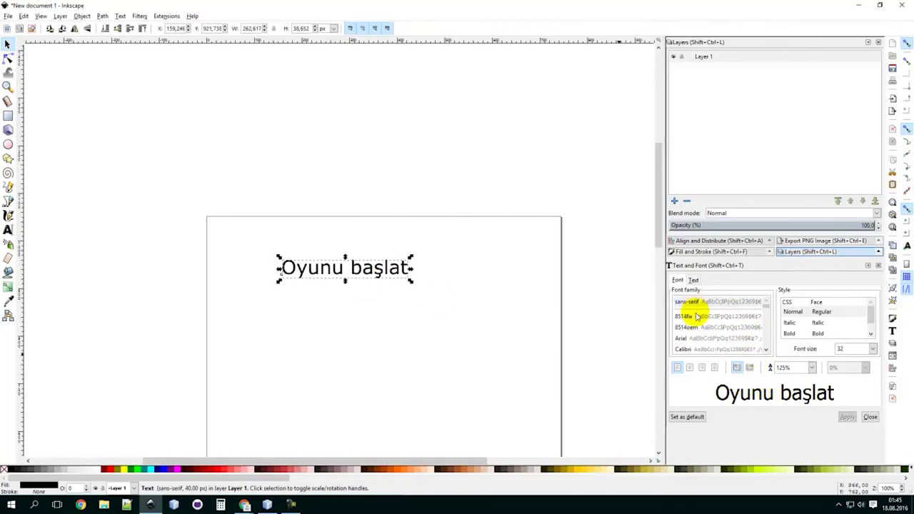
- Set the "Oyunu başlat" text to Arial Bold with font size 20
left_click(681, 340)
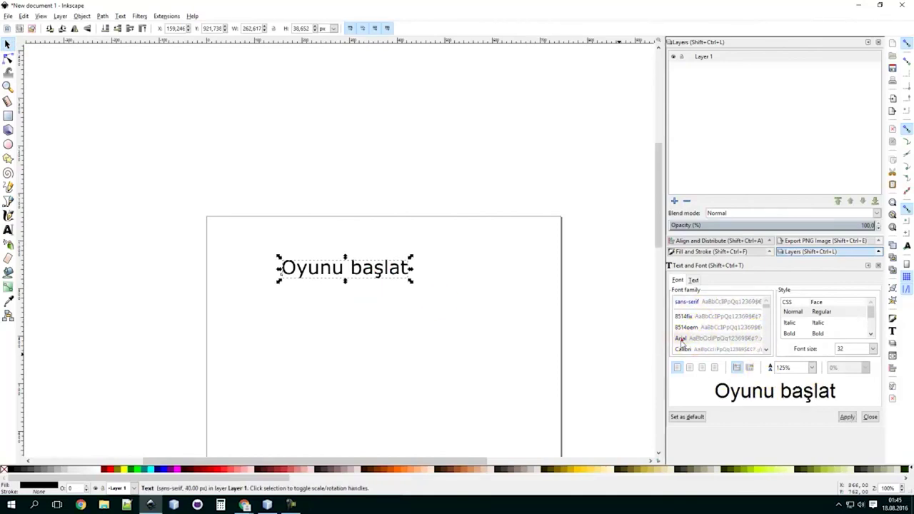
left_click(847, 418)
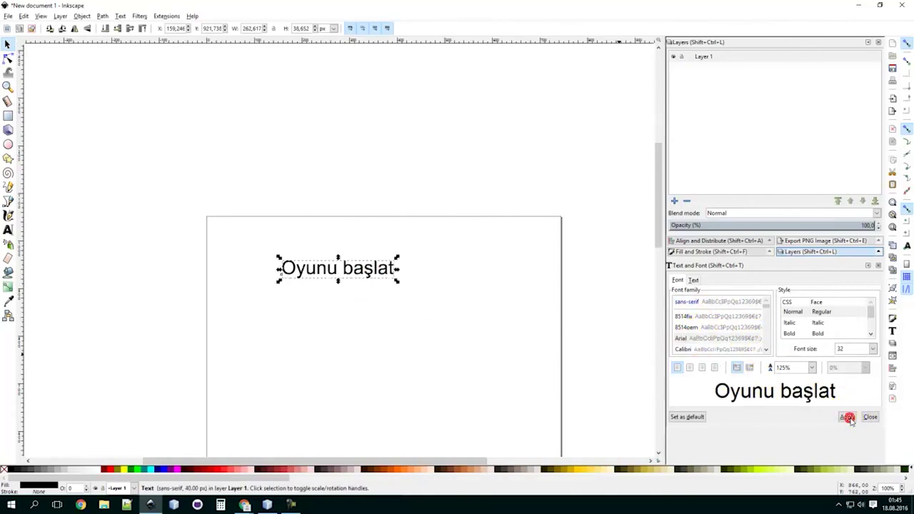
left_click(816, 334)
left_click(848, 418)
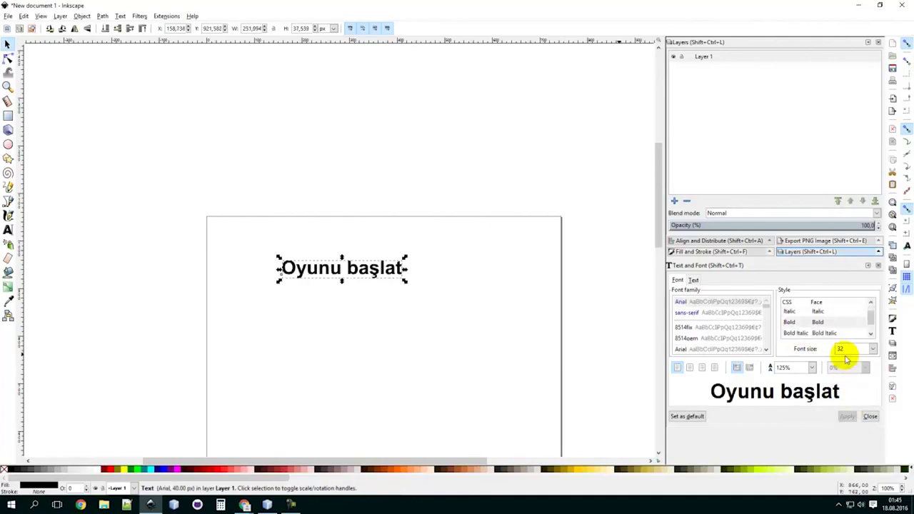
type("20")
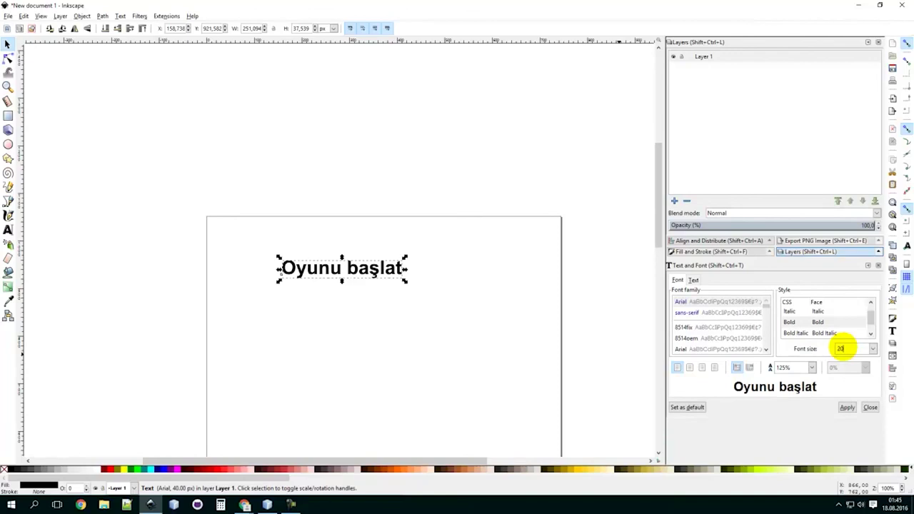
left_click(851, 408)
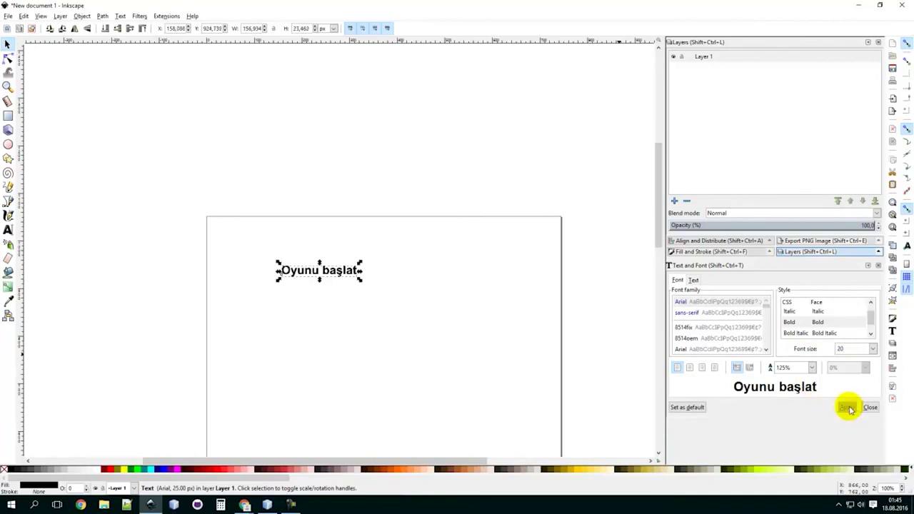
left_click(381, 251)
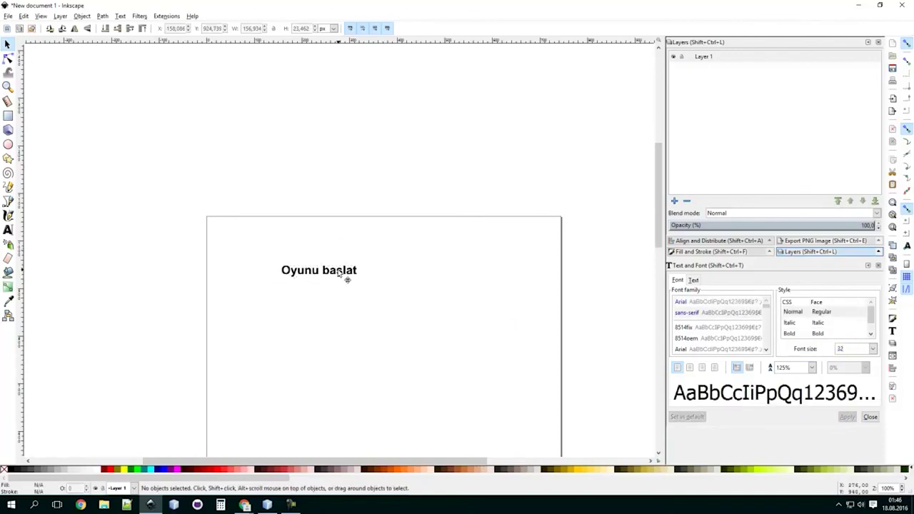
- Duplicate the "Oyunu başlat" text and place the copy just below the original
left_click(348, 276)
key("ctrl+c")
key("ctrl+v")
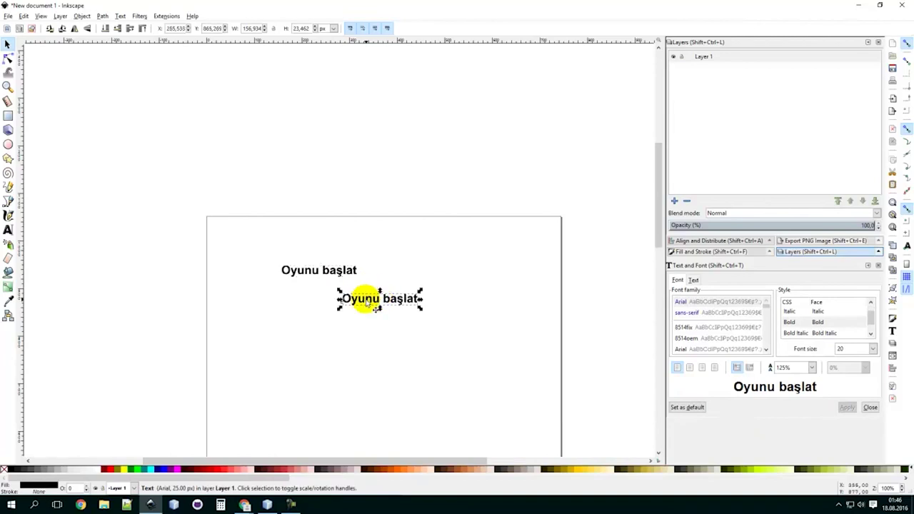
left_click_drag(365, 292, 332, 300)
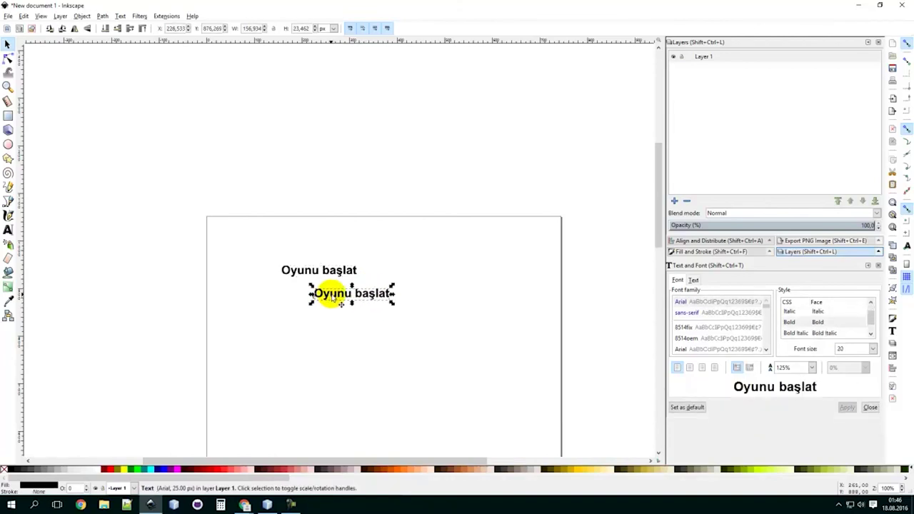
- Replace the lower copy's text with "Start game" and move it directly beneath the "Oyunu başlat" text
double_click(337, 296)
double_click(337, 295)
key("ctrl+a")
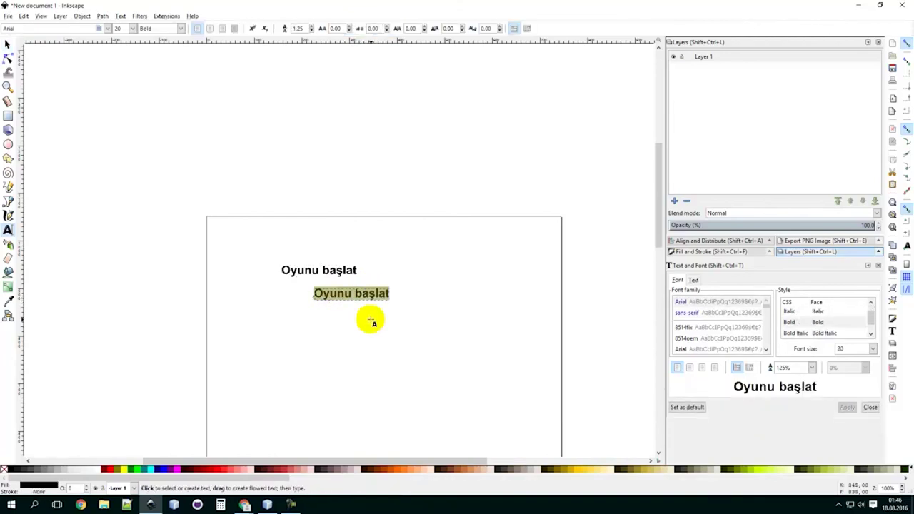
type("Start")
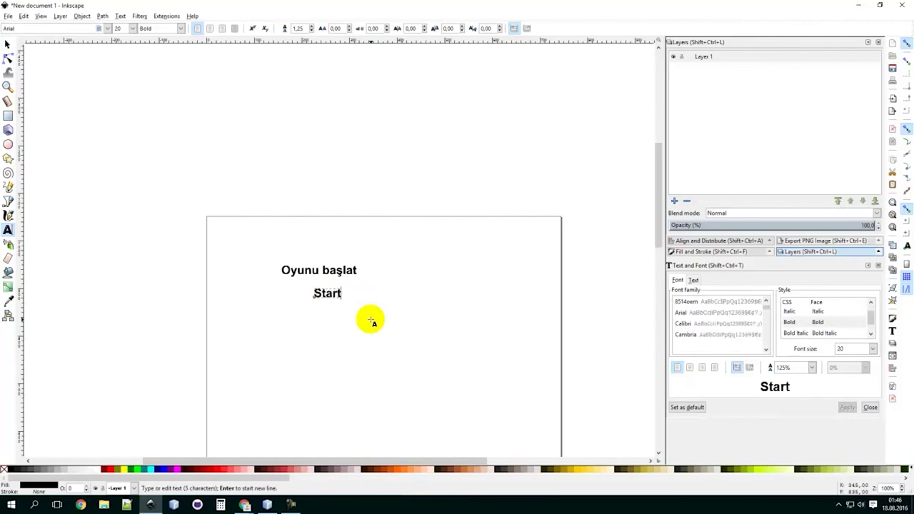
type(" game")
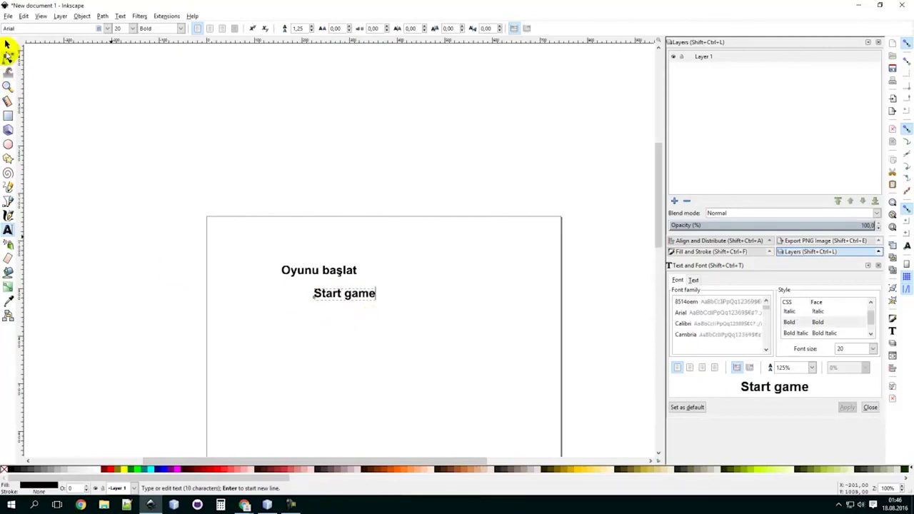
left_click(8, 44)
left_click_drag(350, 302, 338, 288)
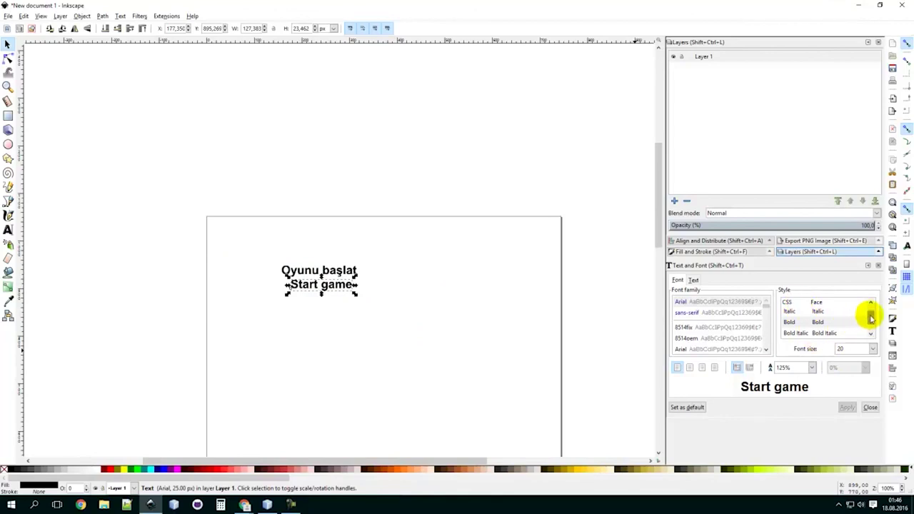
- Set the "Start game" text to the Normal style with font size 14
scroll(870, 315, "down", 1)
scroll(871, 314, "up", 1)
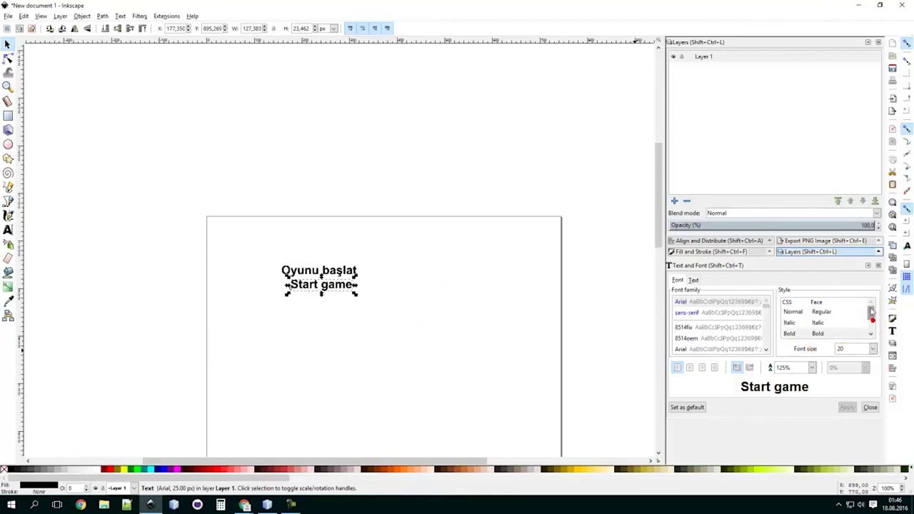
left_click(794, 315)
double_click(841, 348)
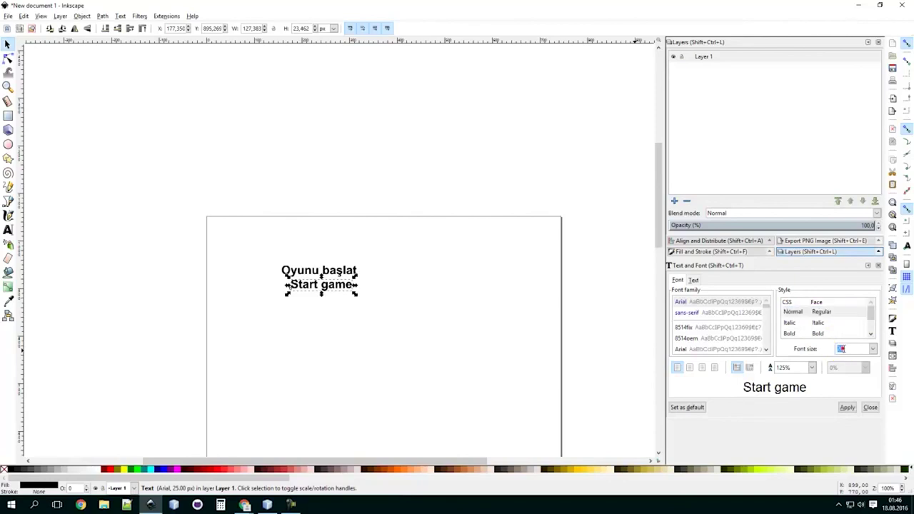
type("14")
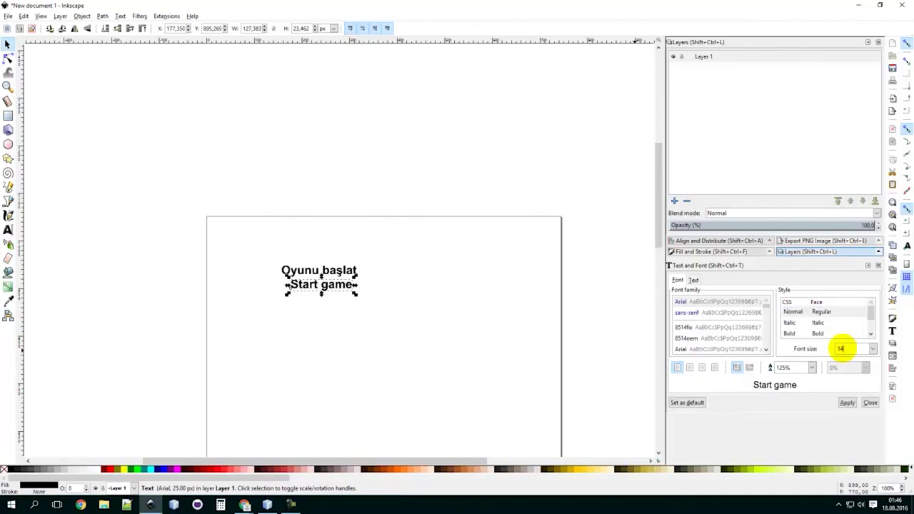
left_click(845, 403)
left_click(381, 251)
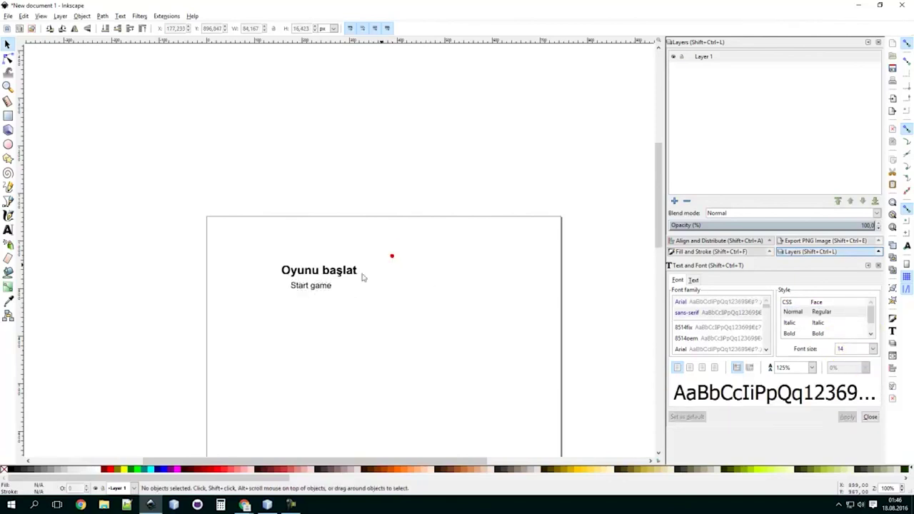
- Reposition the "Start game" text so it sits centred closely beneath "Oyunu başlat"
left_click(316, 289)
left_click_drag(316, 289, 326, 286)
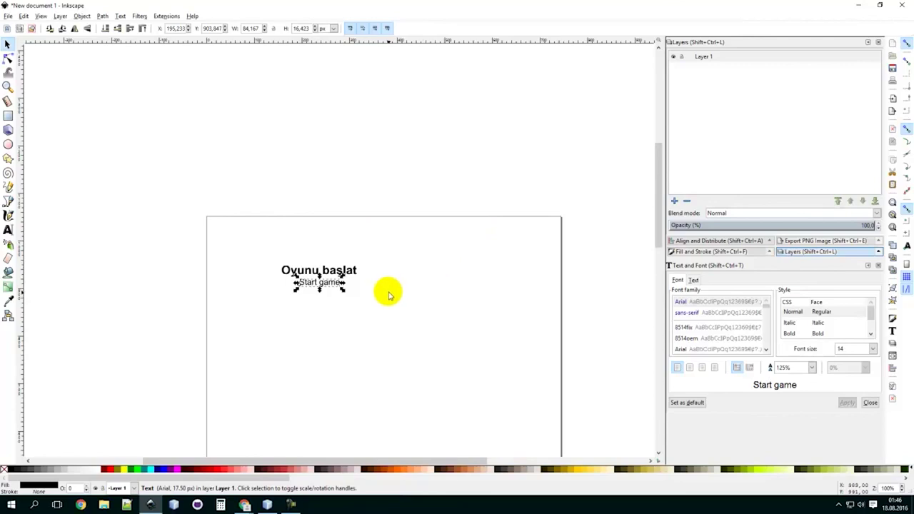
left_click(359, 257)
left_click_drag(322, 286, 324, 286)
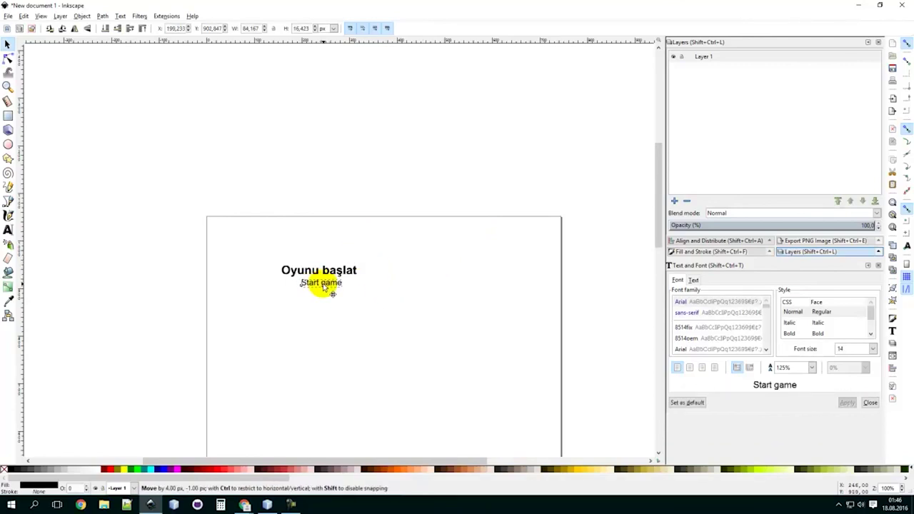
- Fill the "Oyunu başlat" text with orange #FF6600 and the "Start game" text with gray
left_click(339, 320)
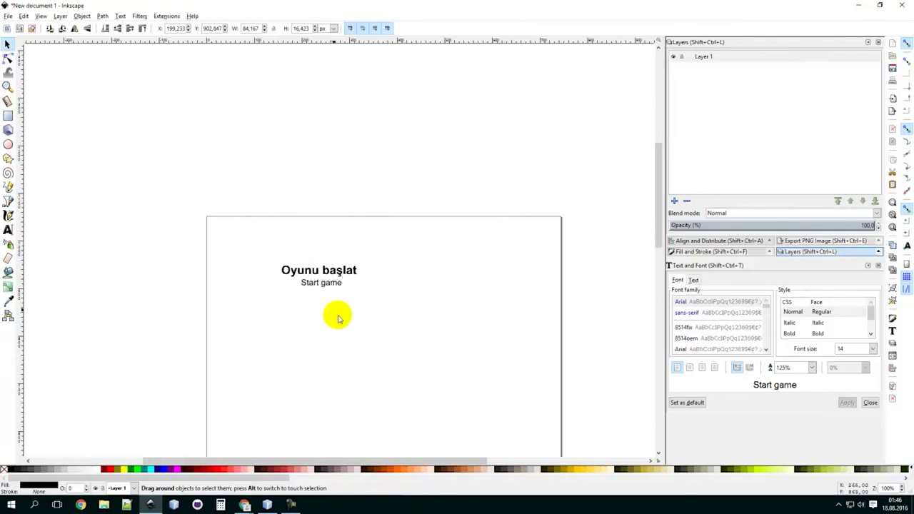
left_click(359, 281)
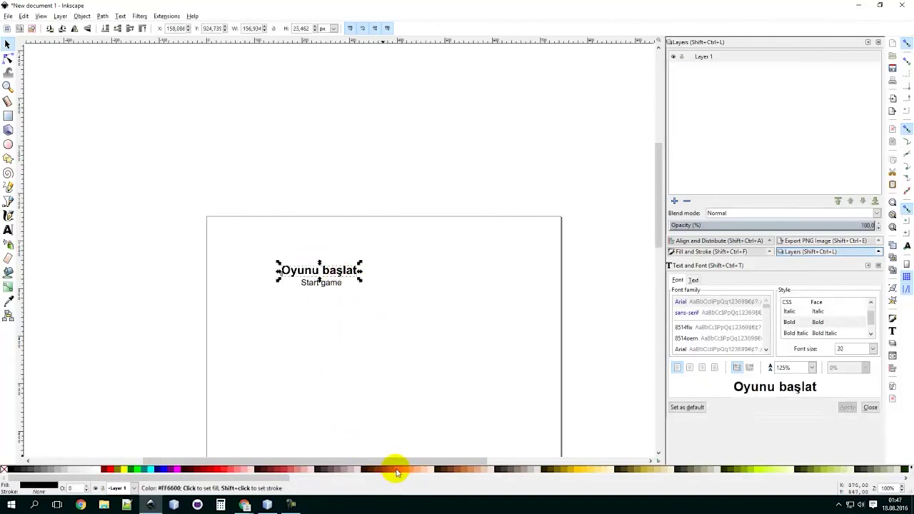
left_click(395, 471)
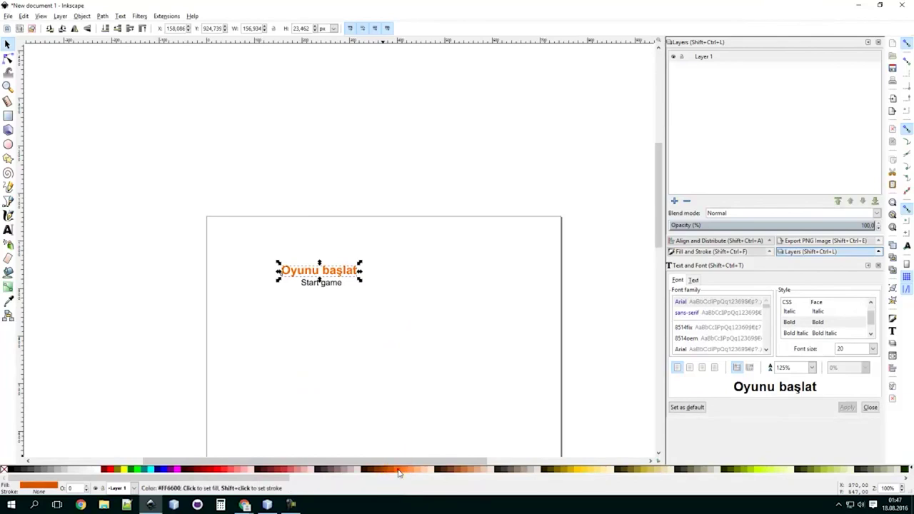
left_click(330, 290)
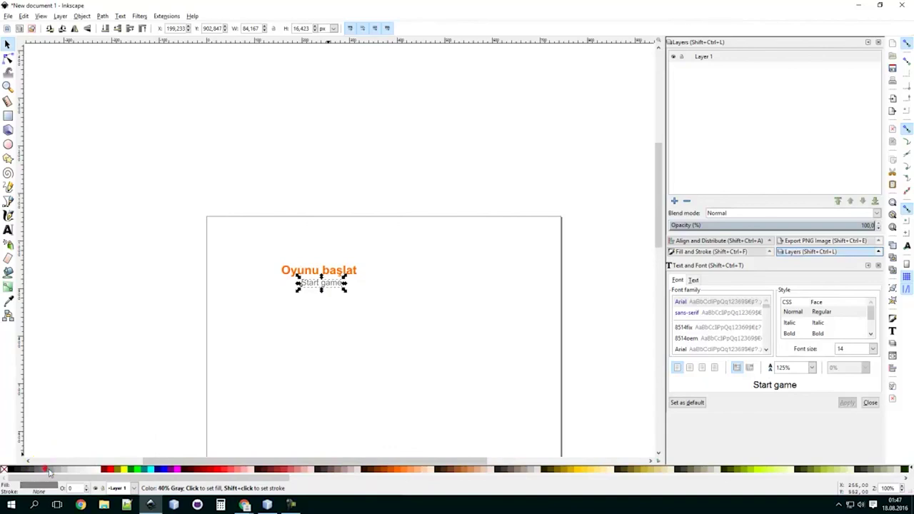
left_click(41, 473)
left_click(317, 319)
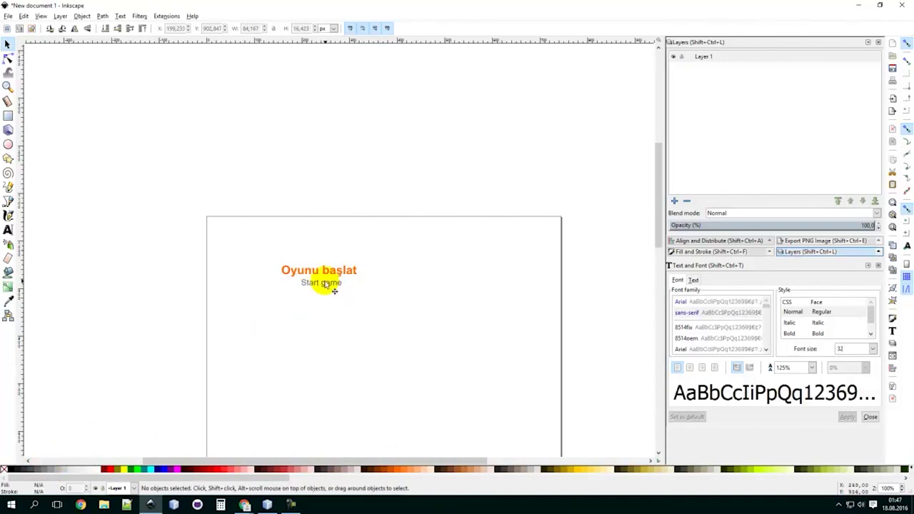
- Nudge "Start game" slightly up, and centre both texts on the vertical axis relative to the Selection Area
left_click(325, 285)
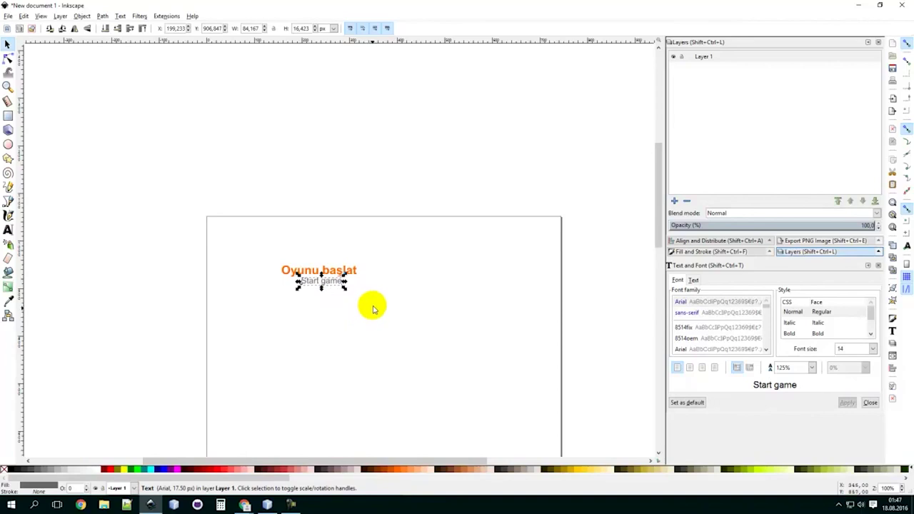
left_click(373, 307)
left_click_drag(261, 236, 419, 343)
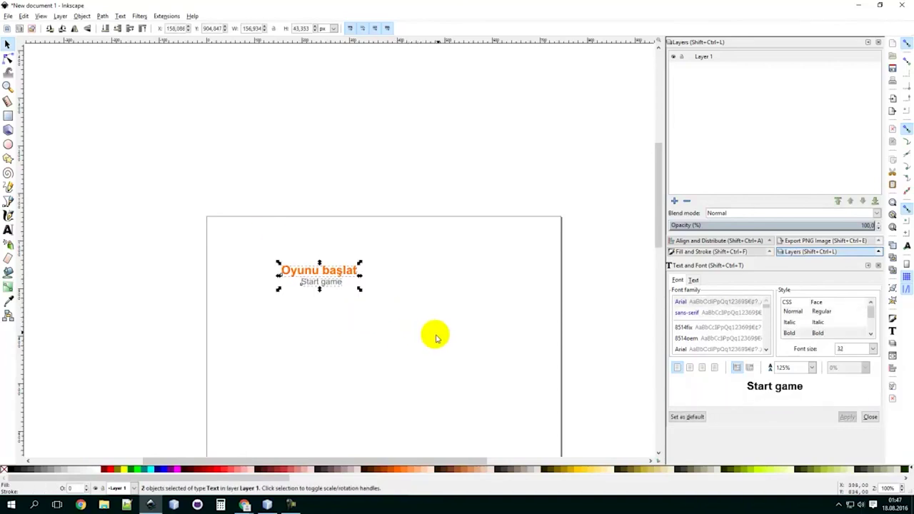
left_click(711, 242)
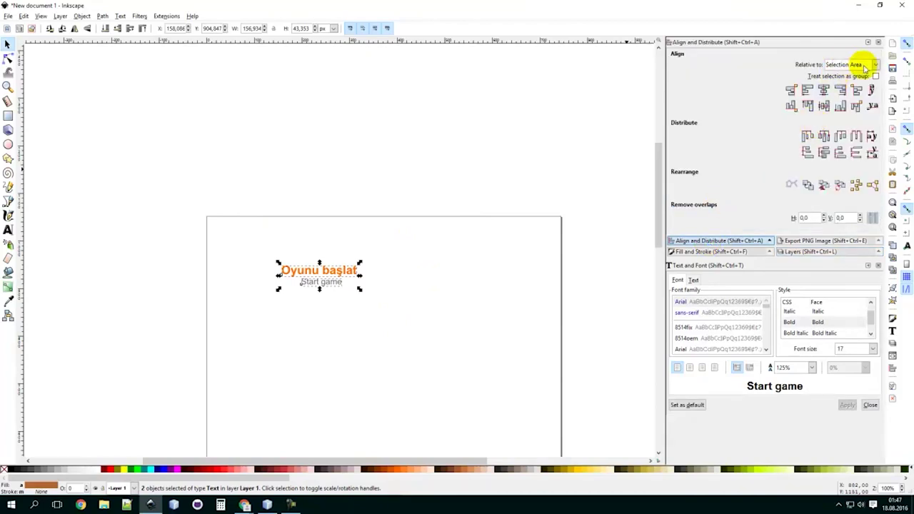
left_click(865, 66)
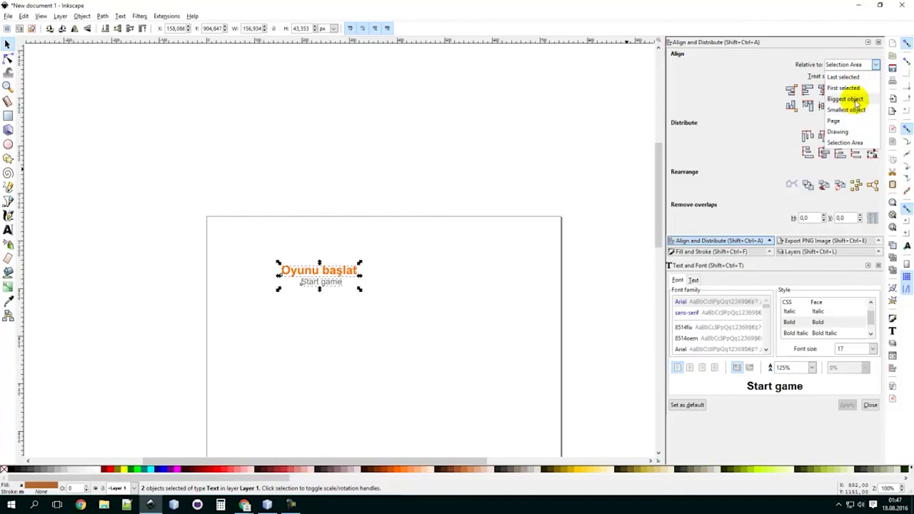
left_click(855, 147)
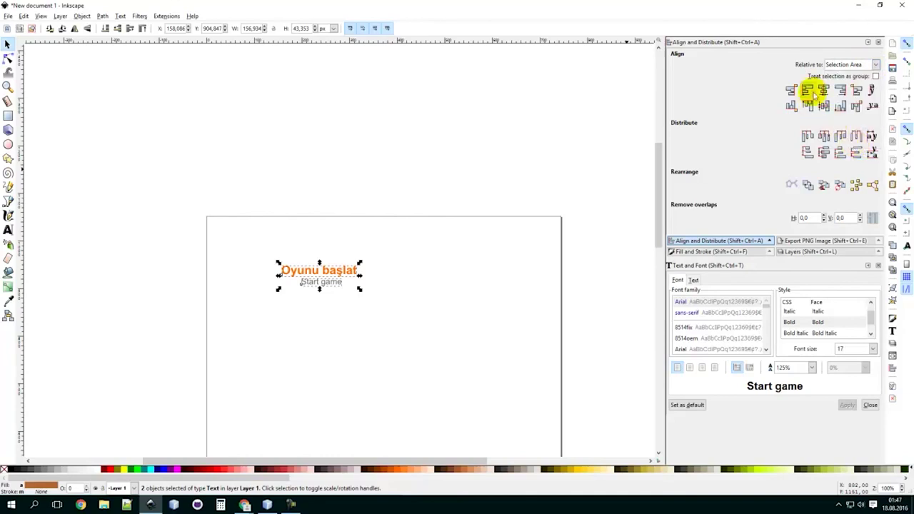
left_click(825, 90)
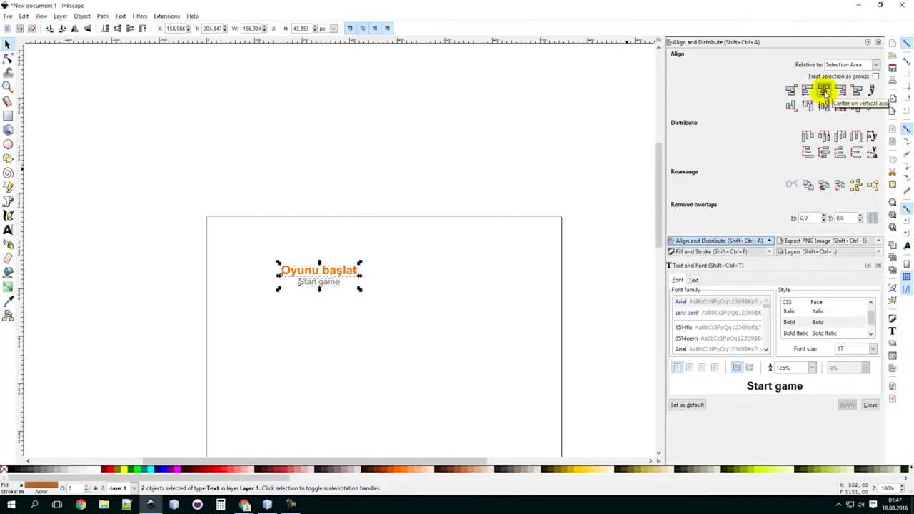
left_click(369, 230)
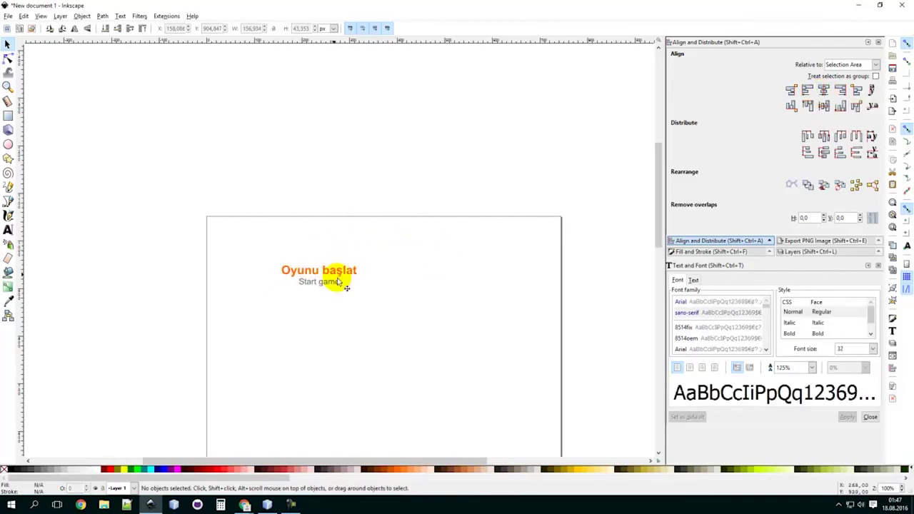
- Shrink the Inkscape window so the game preview is visible beside it, and set the "Start game" fill to 70% Gray
left_click_drag(669, 5, 708, 50)
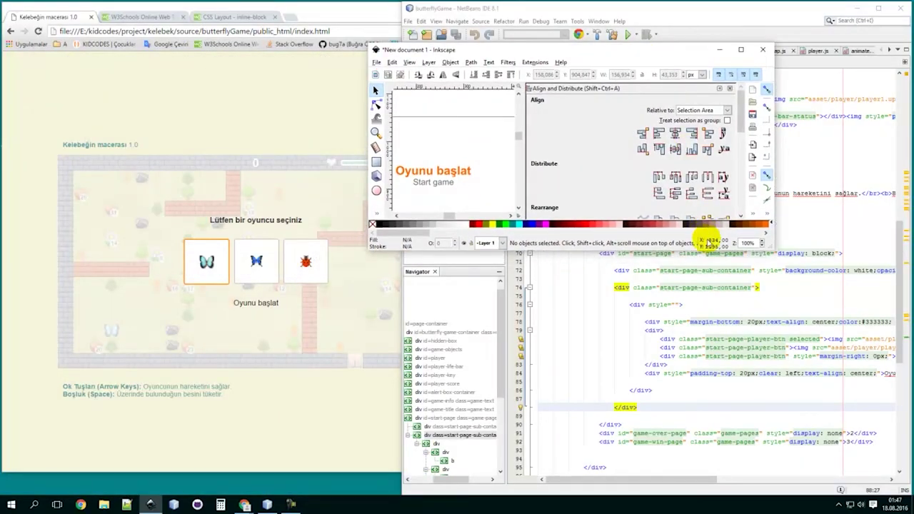
left_click_drag(684, 248, 668, 403)
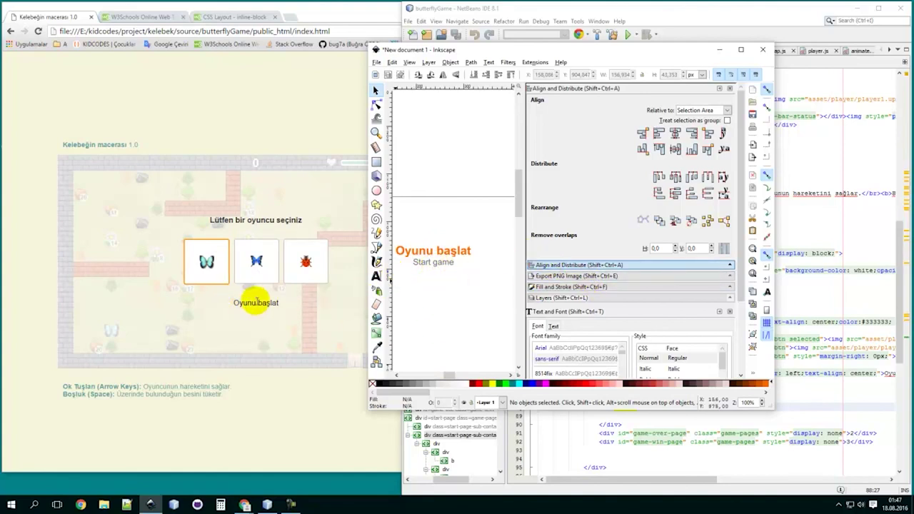
left_click(447, 263)
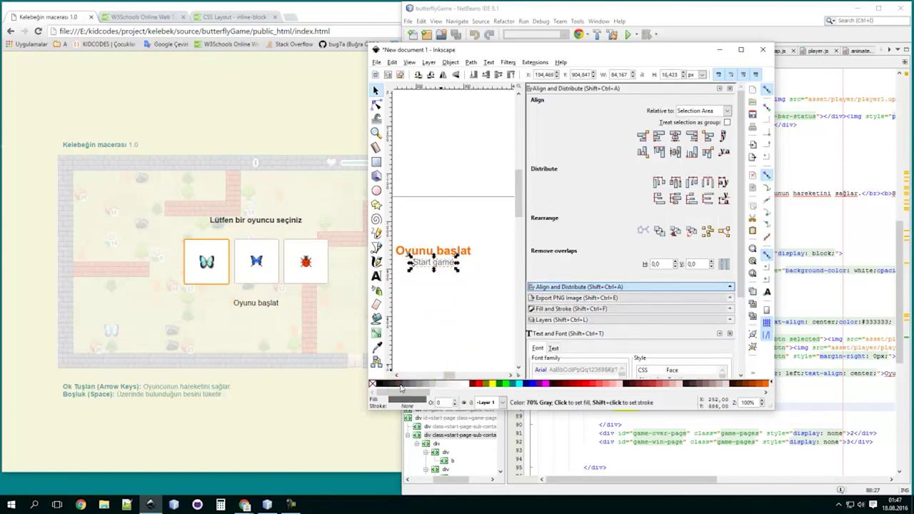
left_click(402, 388)
left_click(400, 384)
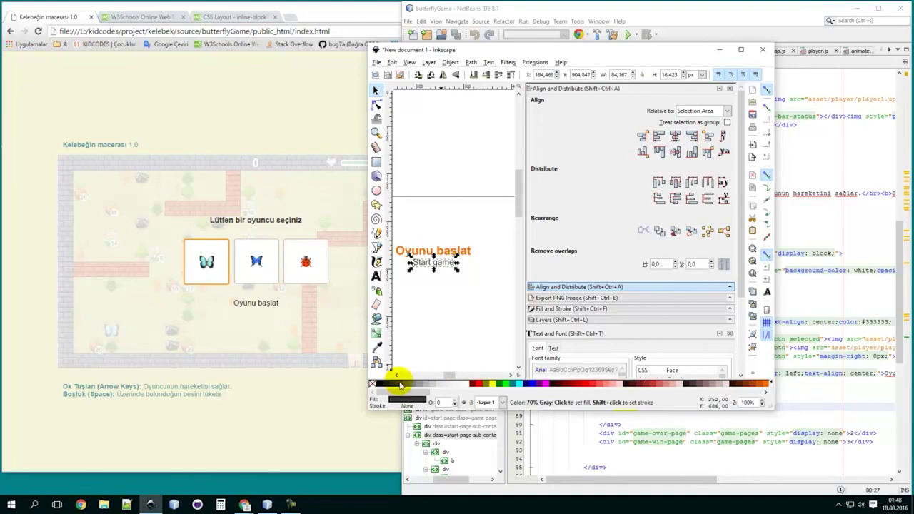
left_click(434, 292)
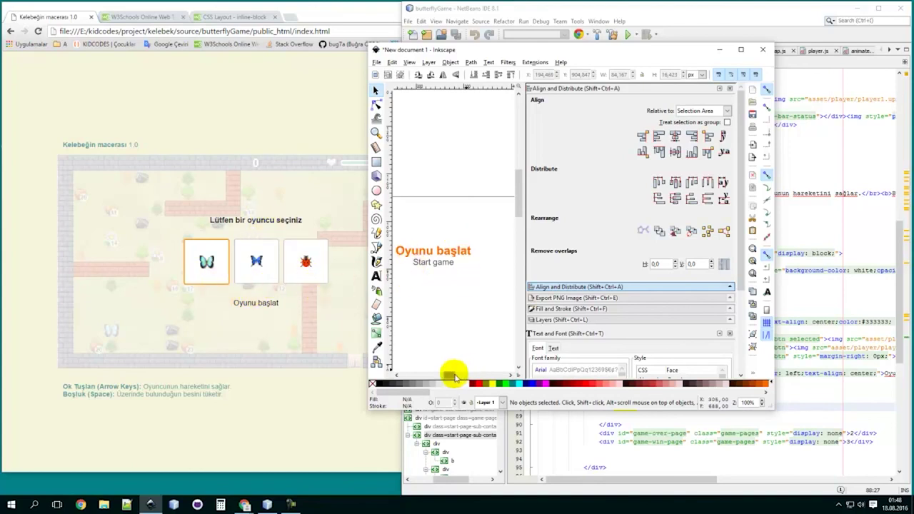
- Enlarge the window slightly and draw a rectangle about 205 × 93 px around both texts
left_click_drag(412, 230, 509, 300)
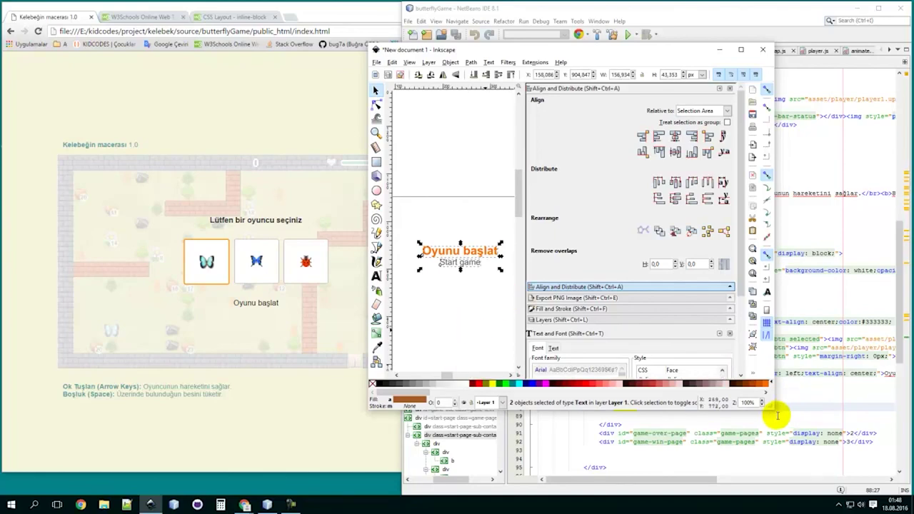
left_click_drag(771, 406, 857, 441)
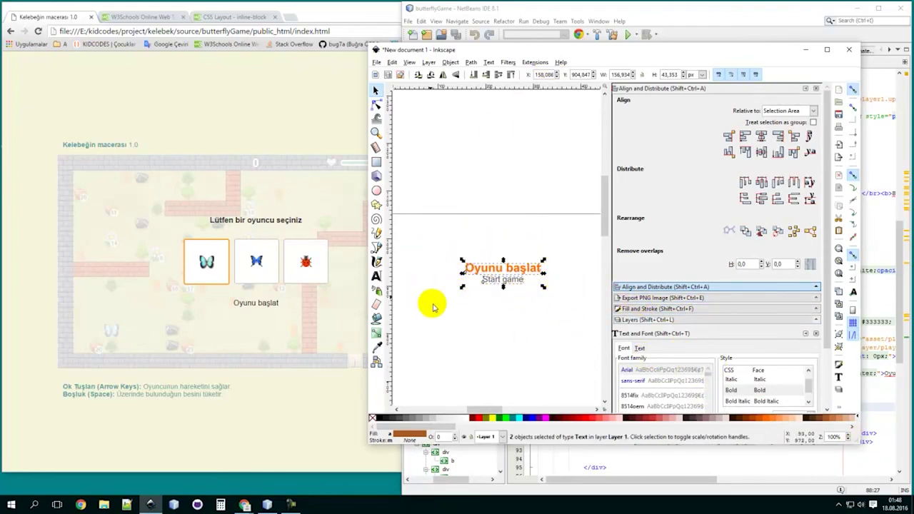
left_click(377, 161)
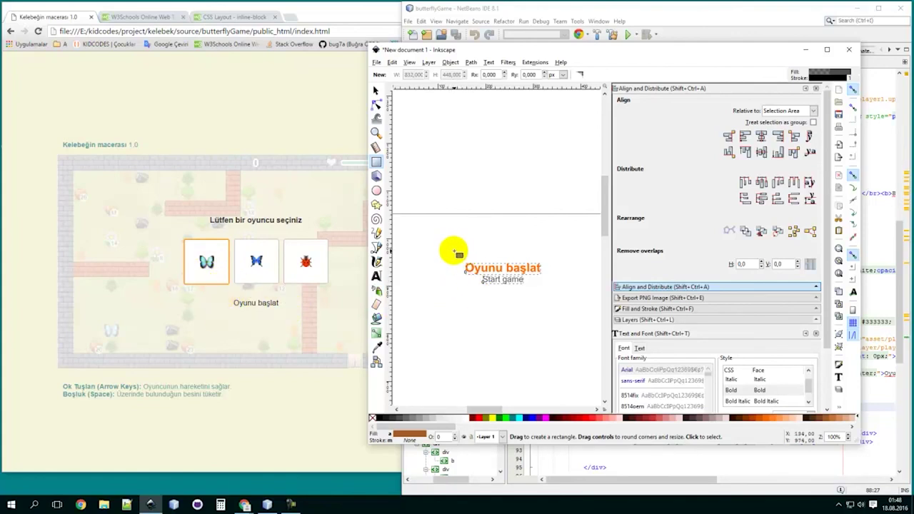
left_click_drag(453, 250, 550, 295)
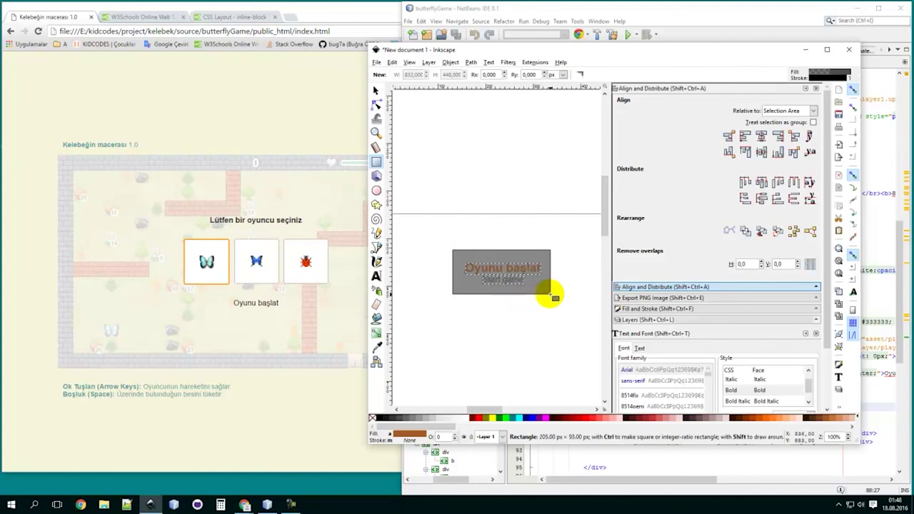
left_click(376, 90)
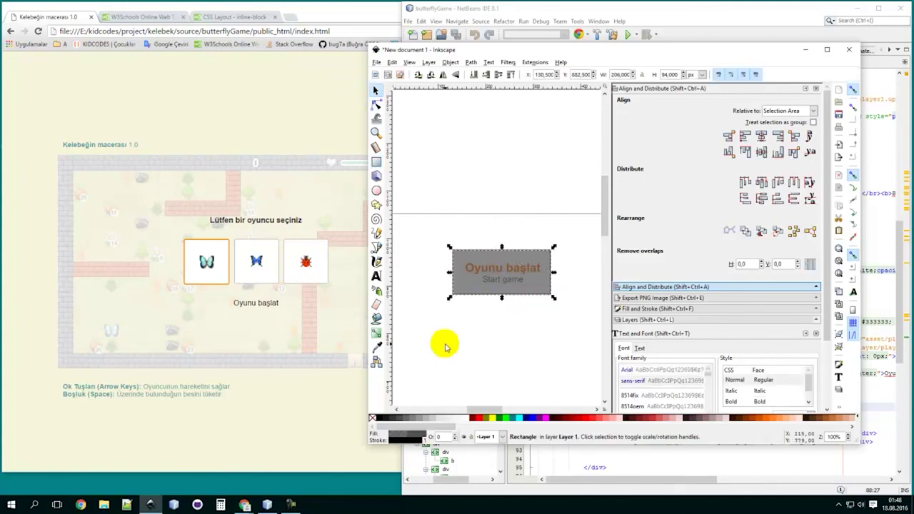
- Give the rectangle a white fill with alpha 0 and remove its stroke paint
left_click(466, 418)
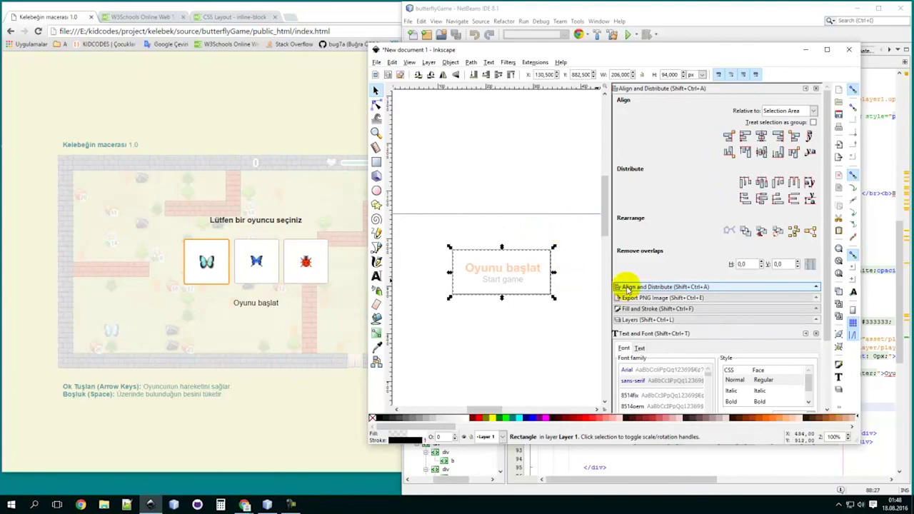
left_click(632, 309)
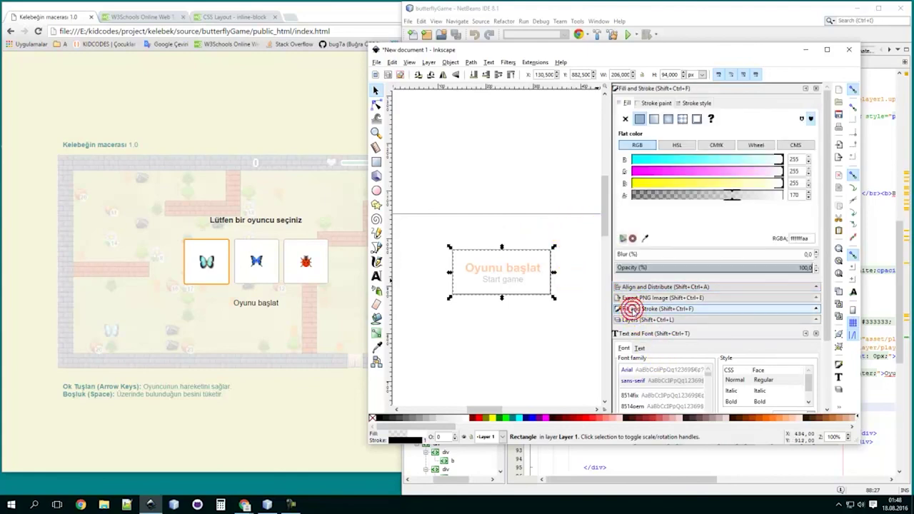
left_click(656, 103)
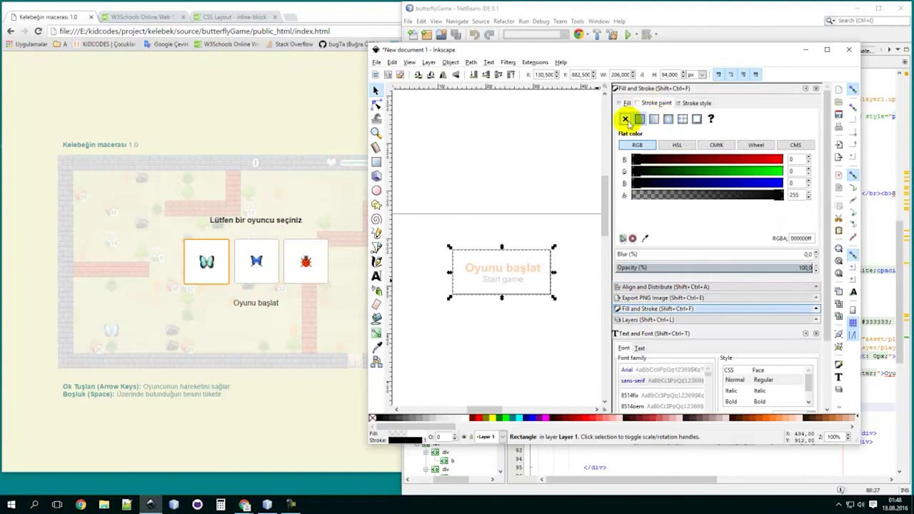
left_click(626, 120)
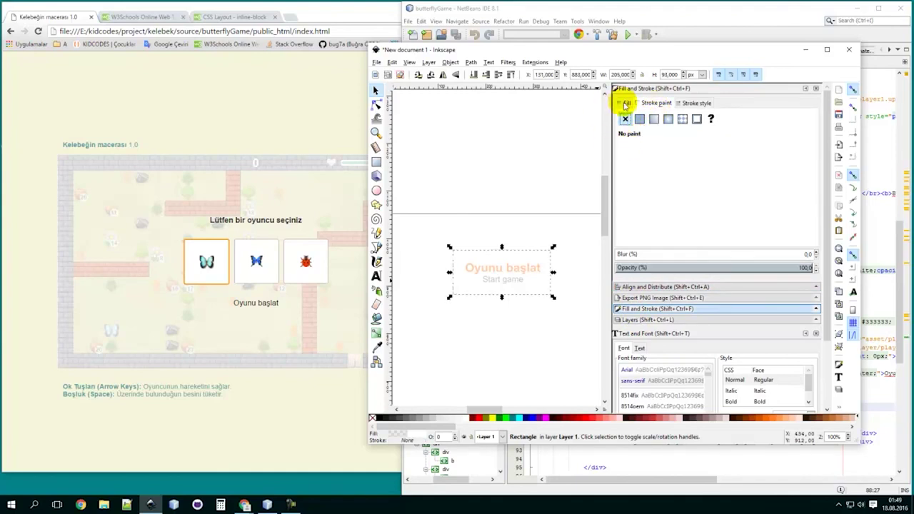
left_click(625, 105)
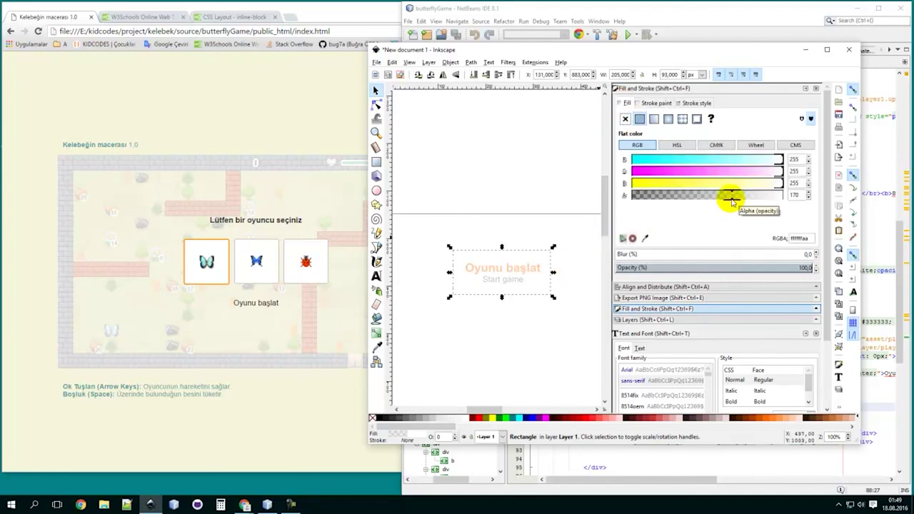
left_click_drag(732, 200, 636, 204)
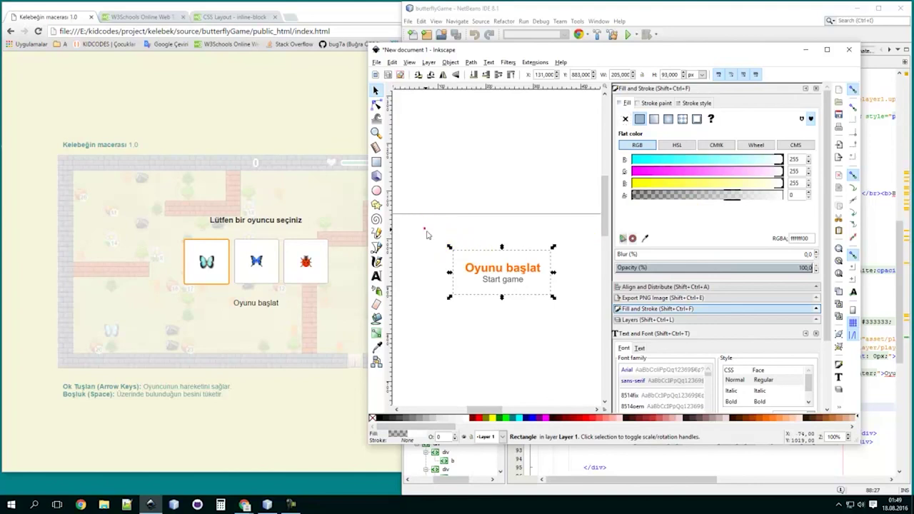
- Centre the rectangle and both texts on a common vertical axis
left_click_drag(427, 231, 573, 316)
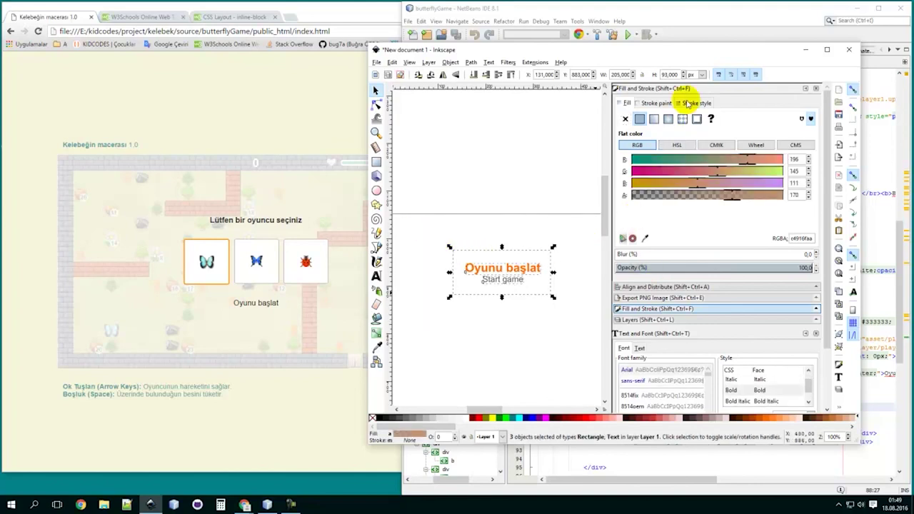
left_click(636, 287)
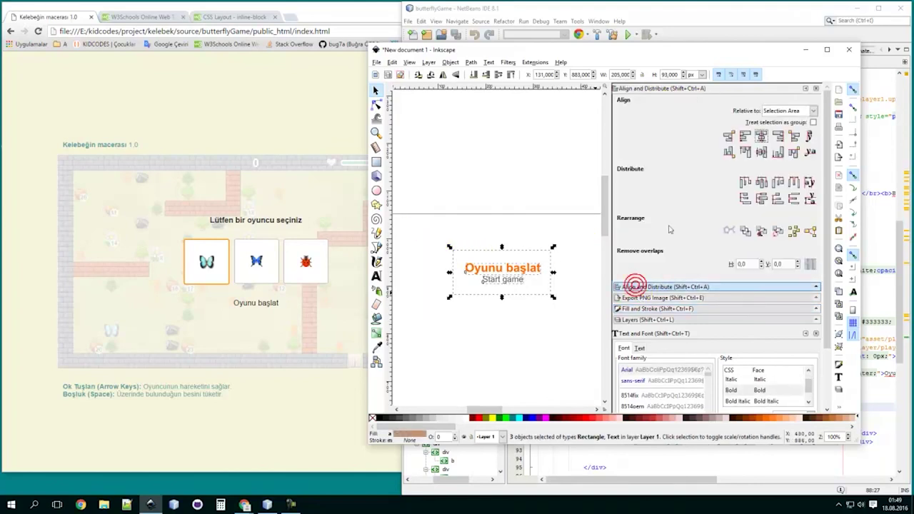
left_click(762, 137)
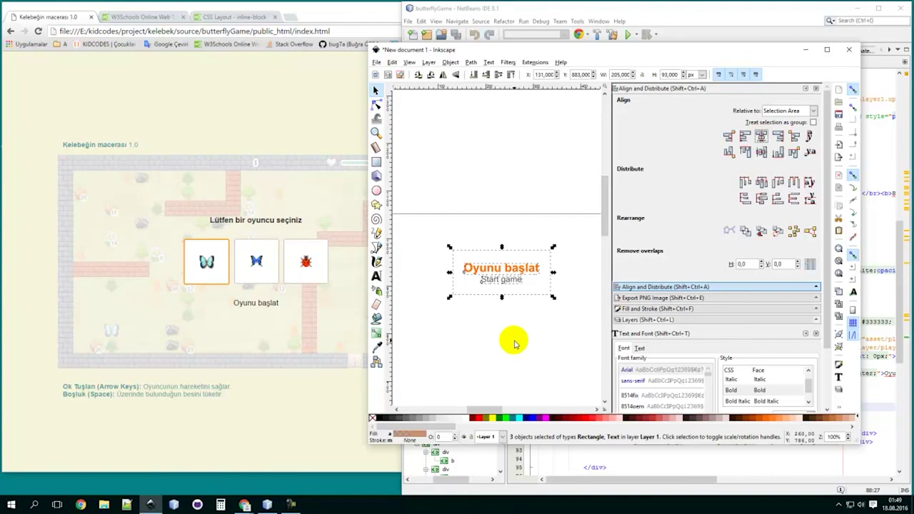
- Set the PNG export file of the selected button graphic to start-btn in the butterflyGame/public_html/image folder
left_click(631, 298)
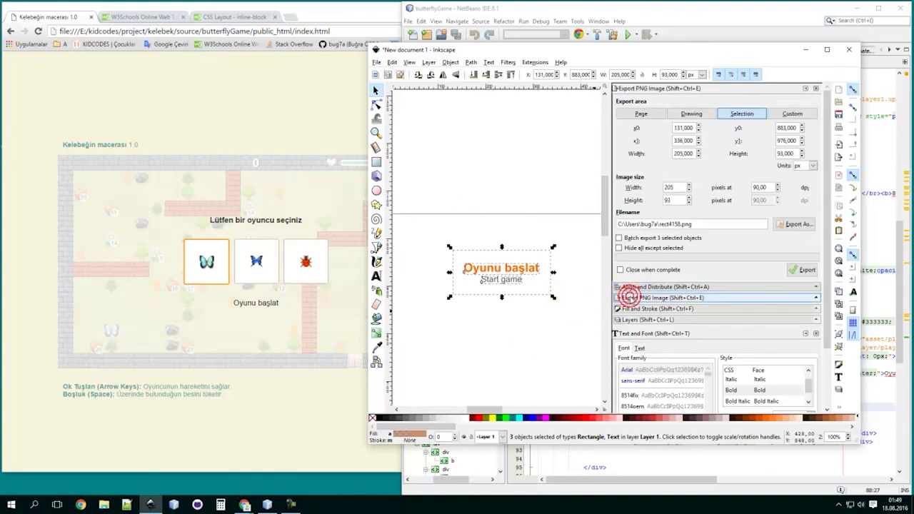
left_click(788, 225)
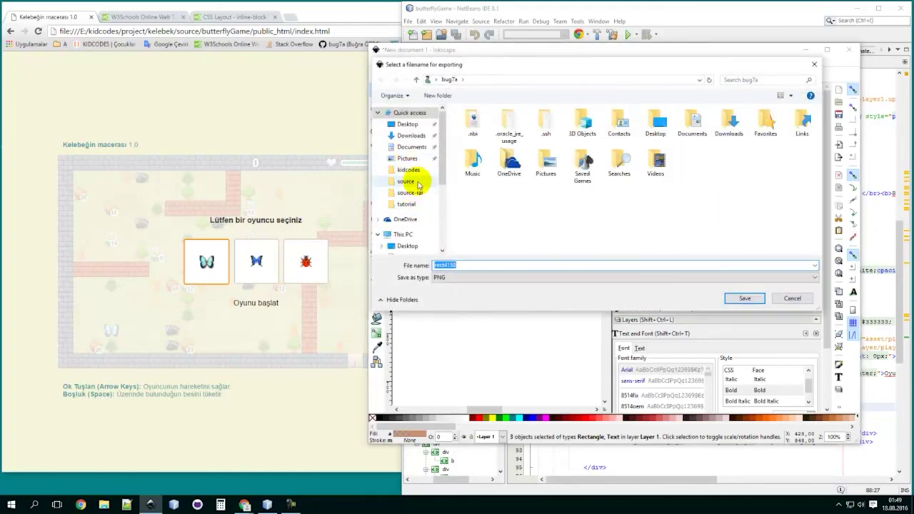
left_click(409, 170)
double_click(488, 149)
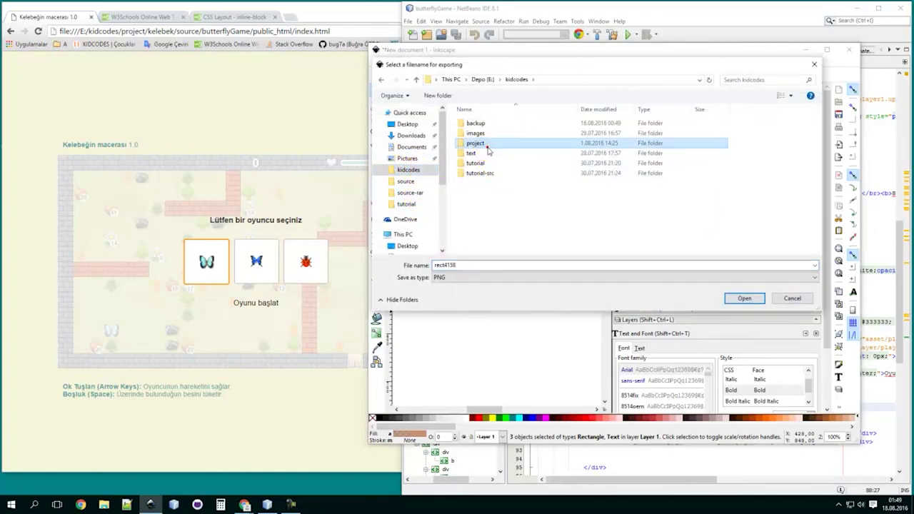
double_click(481, 125)
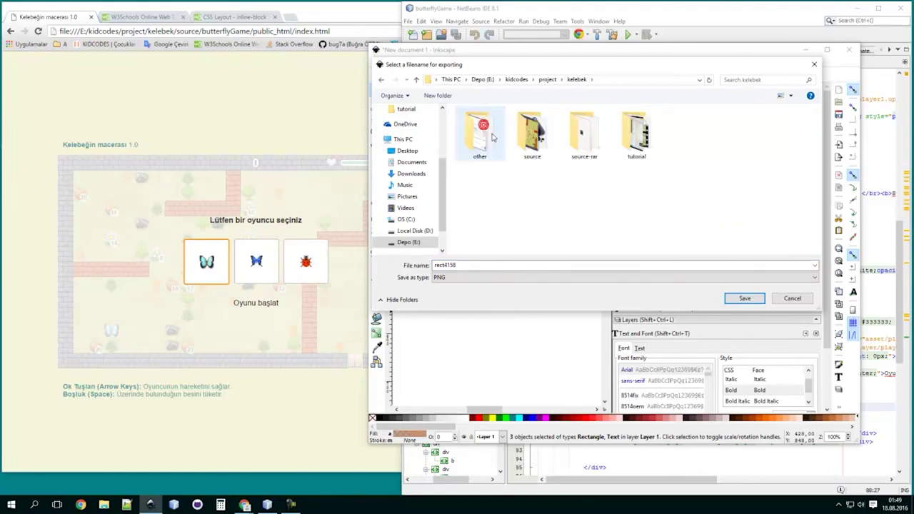
double_click(533, 133)
left_click(479, 139)
double_click(478, 139)
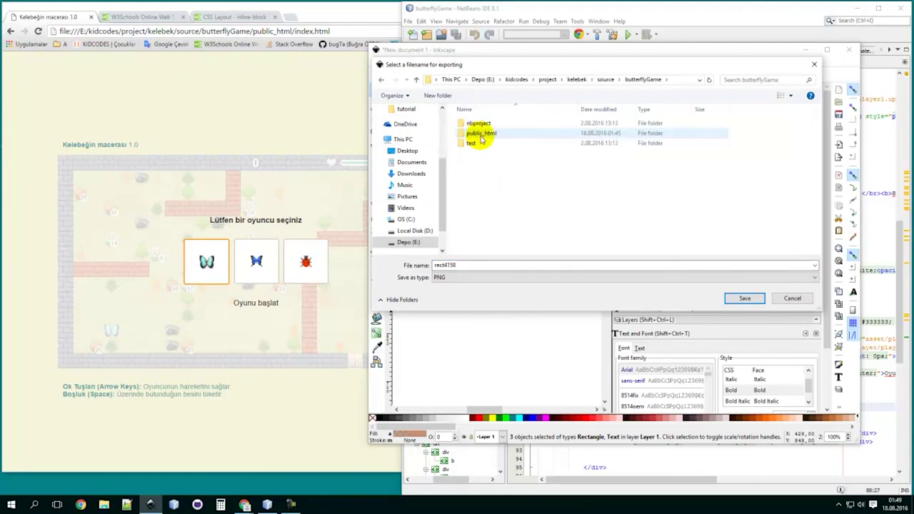
double_click(482, 136)
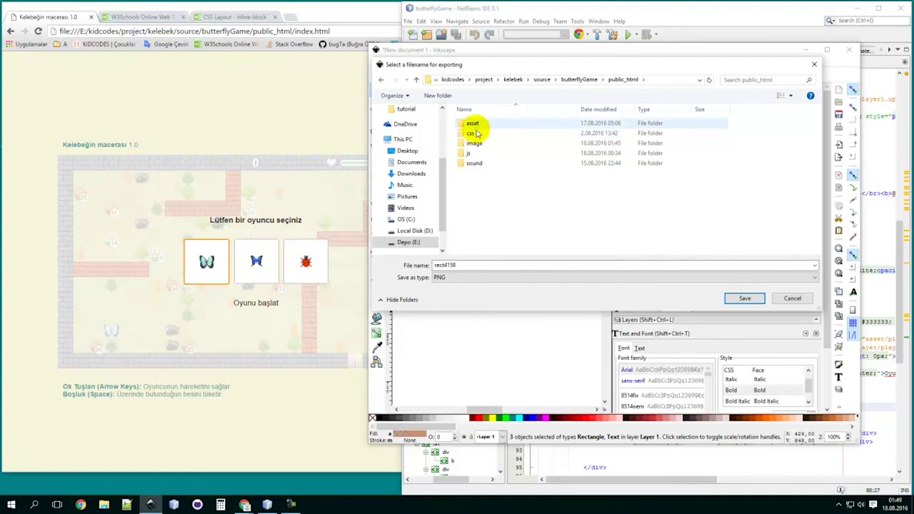
left_click(477, 145)
double_click(477, 144)
double_click(465, 265)
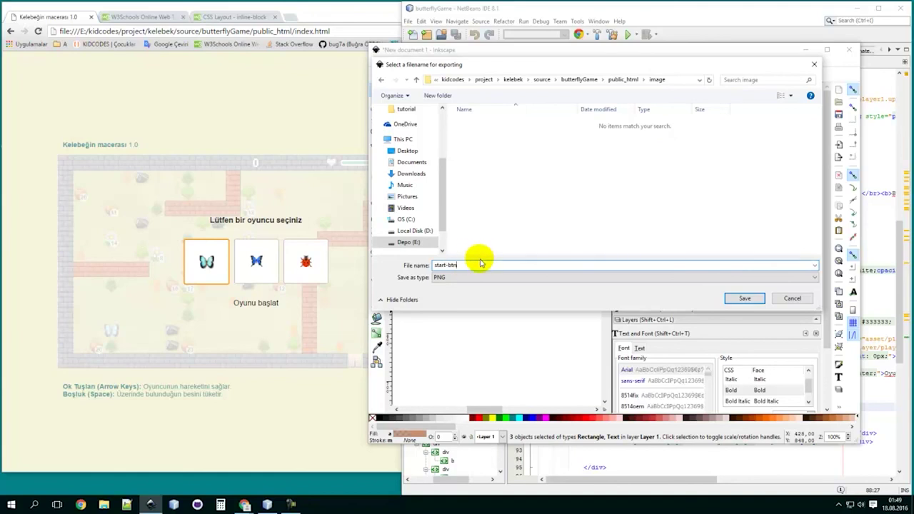
key("Return")
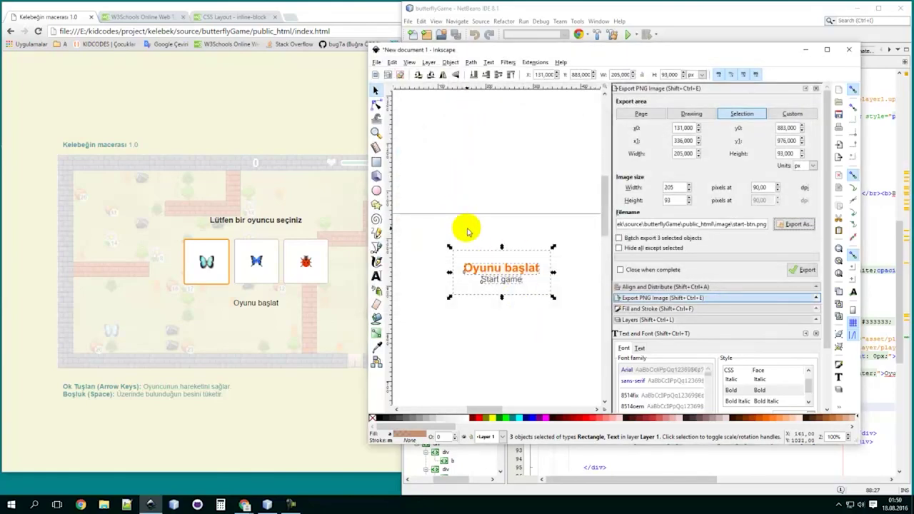
- Save the drawing as page.prototype in Inkscape SVG format in the kelebek/source folder, and close its window
left_click(468, 228)
left_click(377, 62)
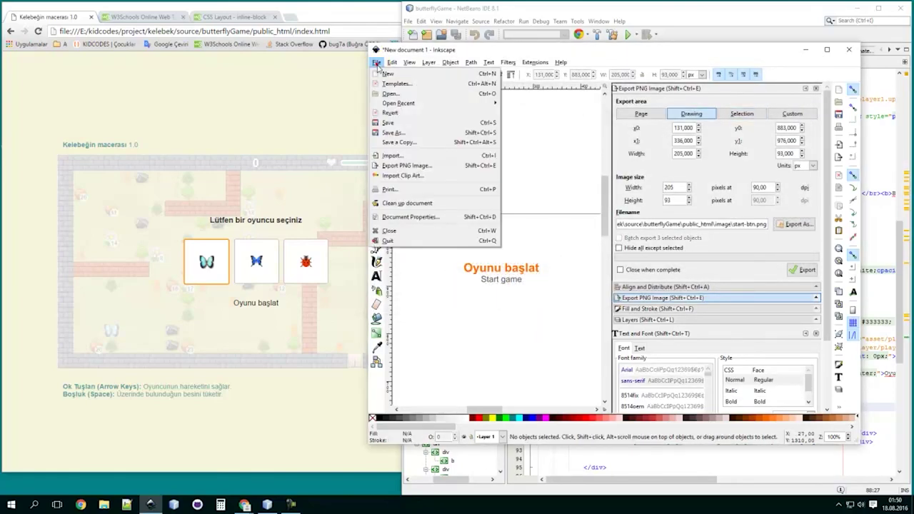
left_click(388, 123)
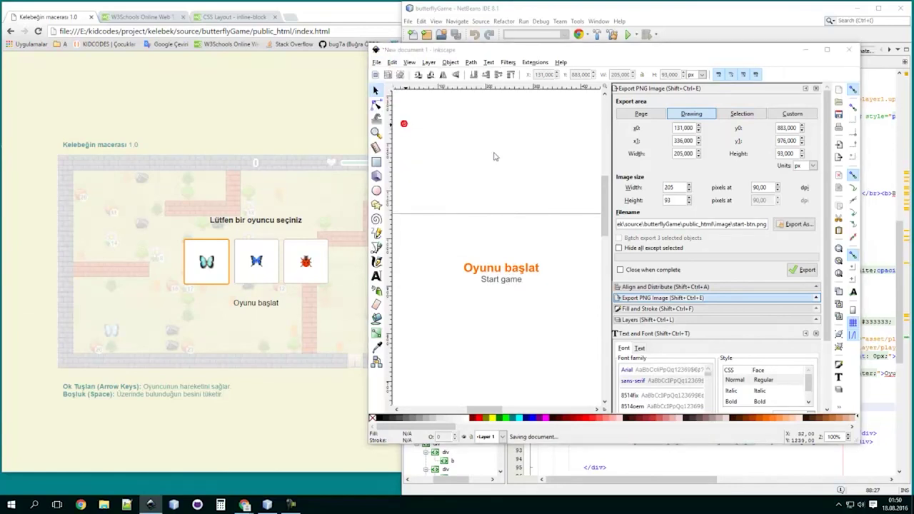
left_click(27, 89)
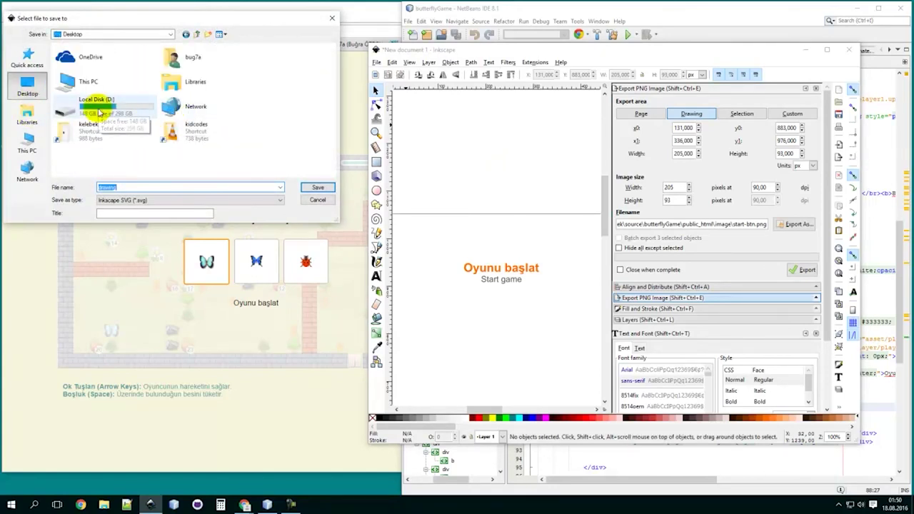
double_click(89, 128)
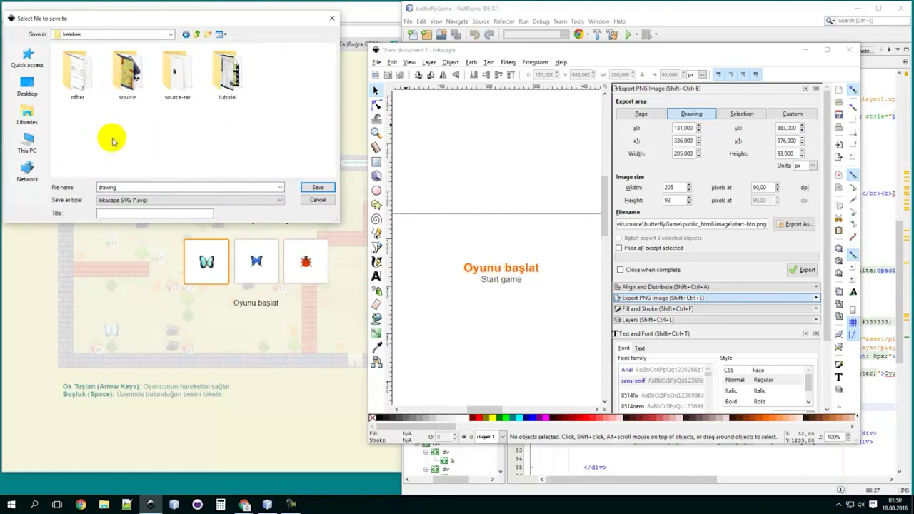
double_click(127, 75)
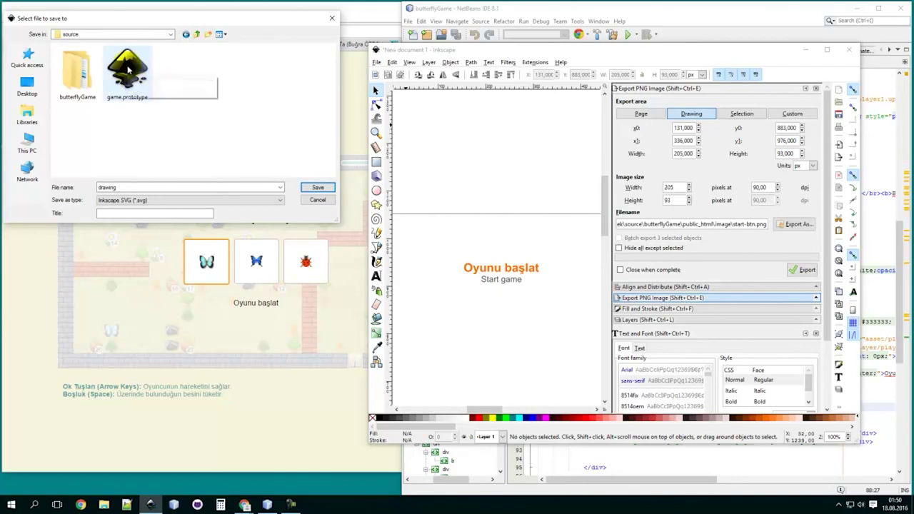
left_click(128, 68)
left_click(107, 187)
left_click(104, 187)
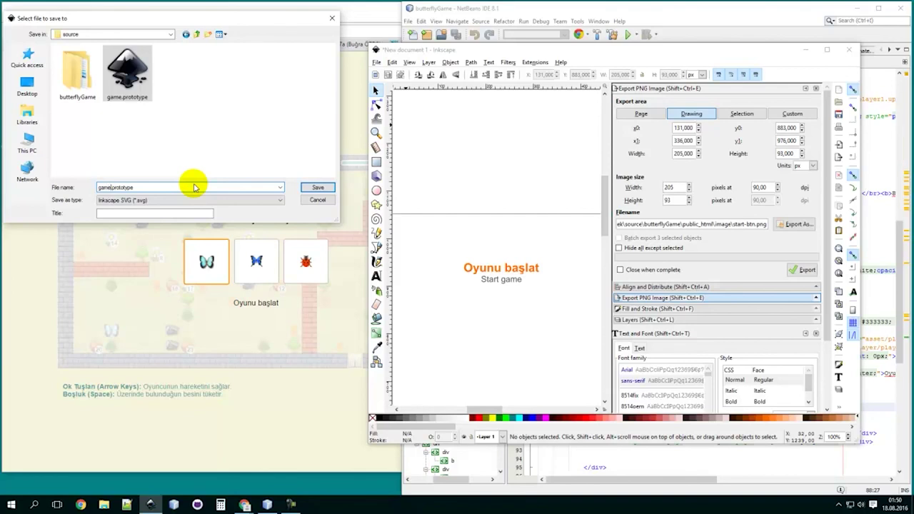
type("pag")
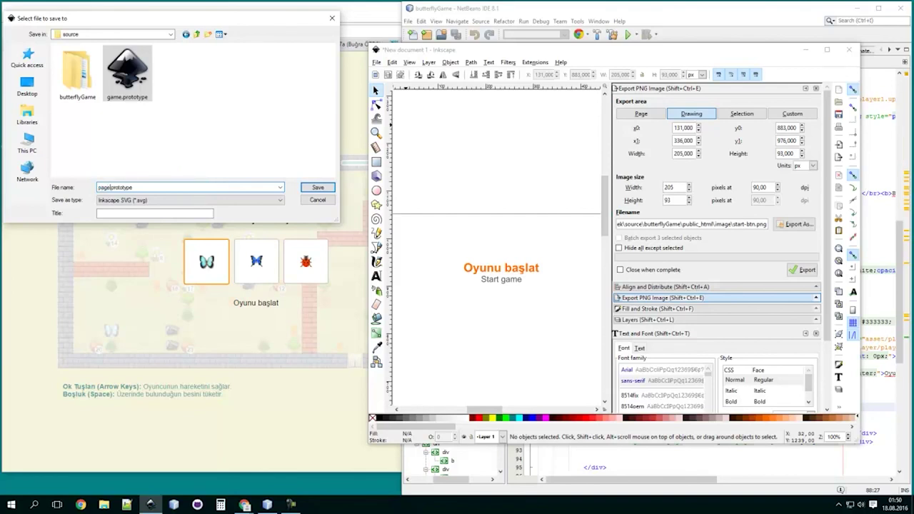
type("e")
key("Return")
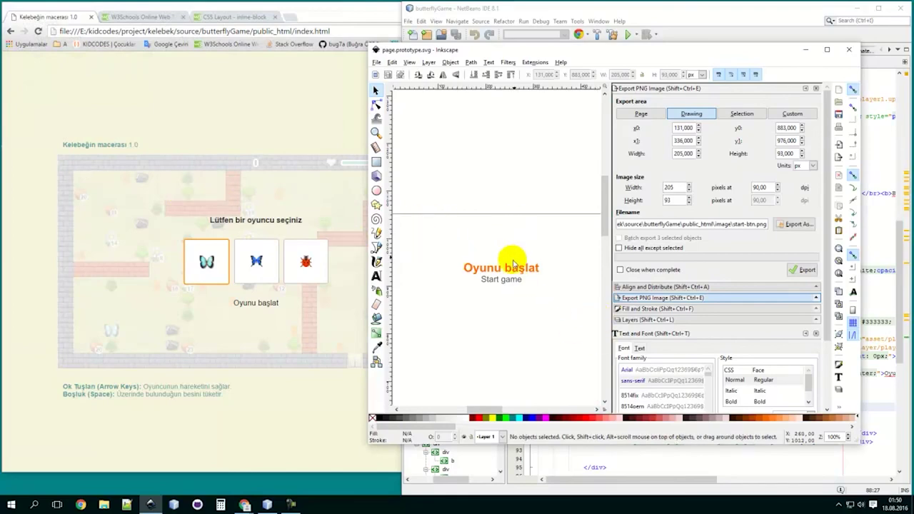
left_click(849, 50)
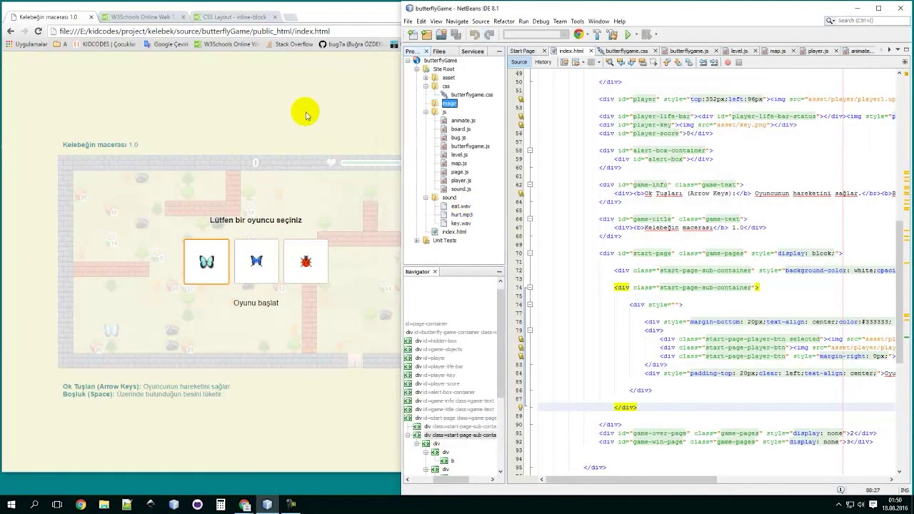
- Narrow the browser window showing the game preview so that more of the code editor is uncovered
left_click(238, 120)
left_click(510, 219)
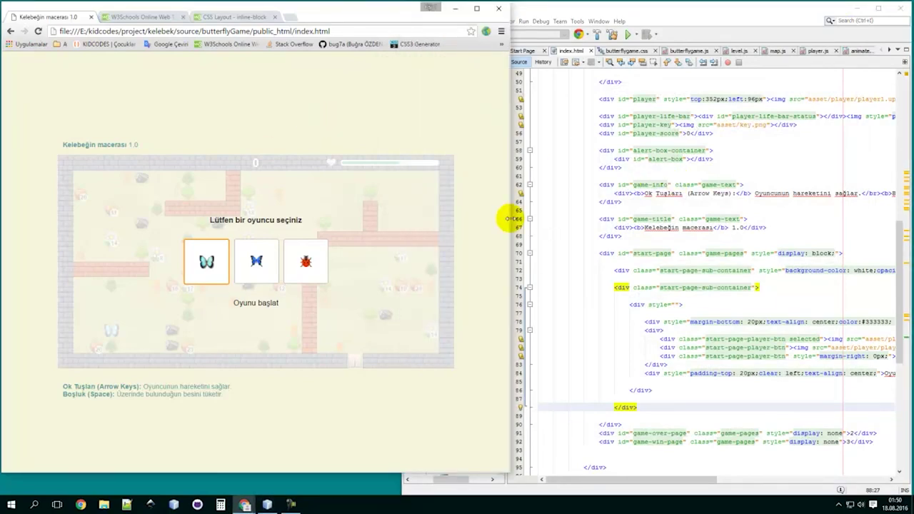
left_click_drag(507, 220, 402, 220)
- Replace the "Oyunu başlat" text in index.html with a copy of the third player button's img tag
left_click(756, 354)
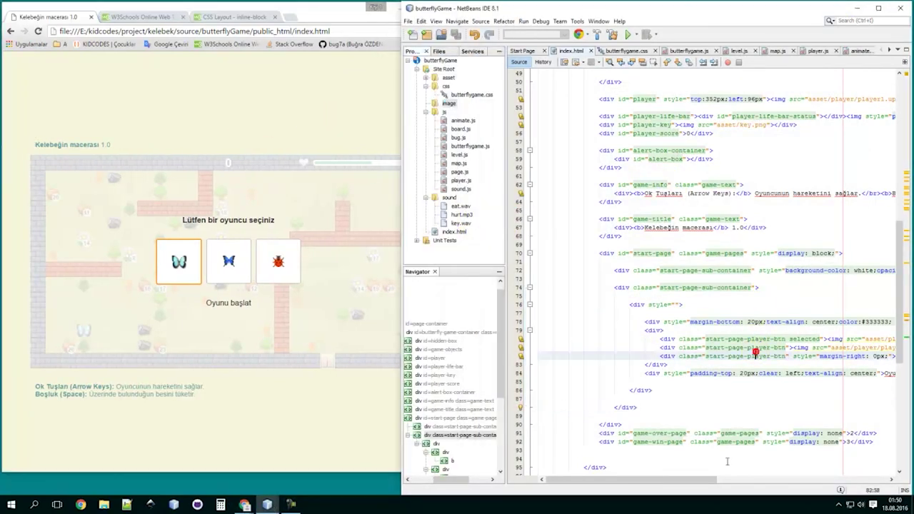
left_click_drag(688, 482, 778, 481)
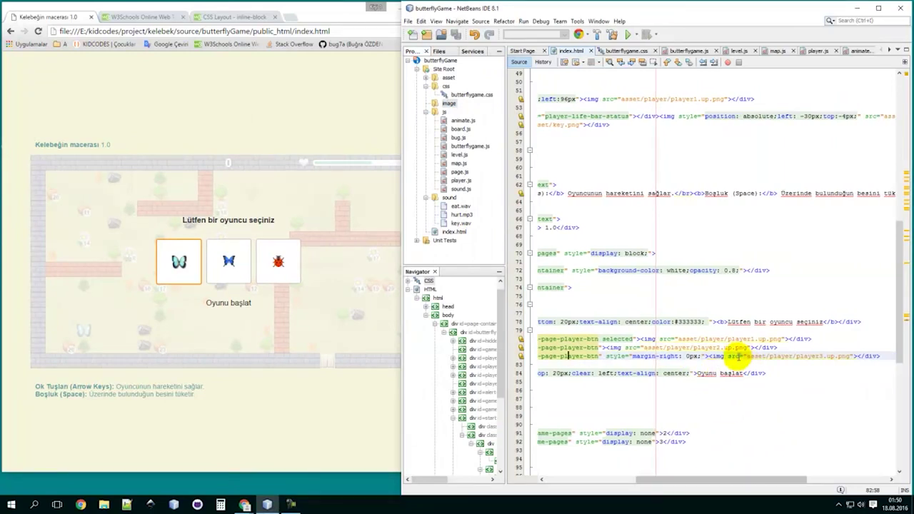
left_click_drag(783, 357, 878, 359)
key("ctrl+c")
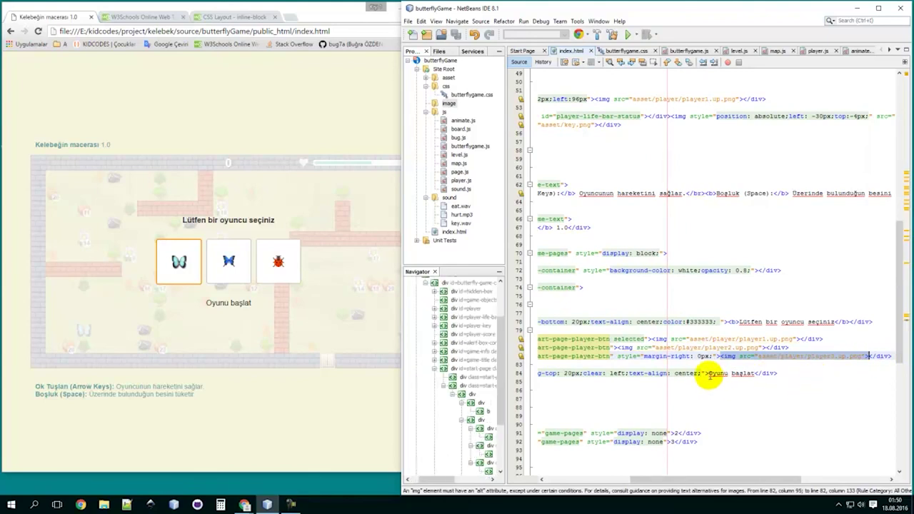
left_click_drag(709, 375, 759, 384)
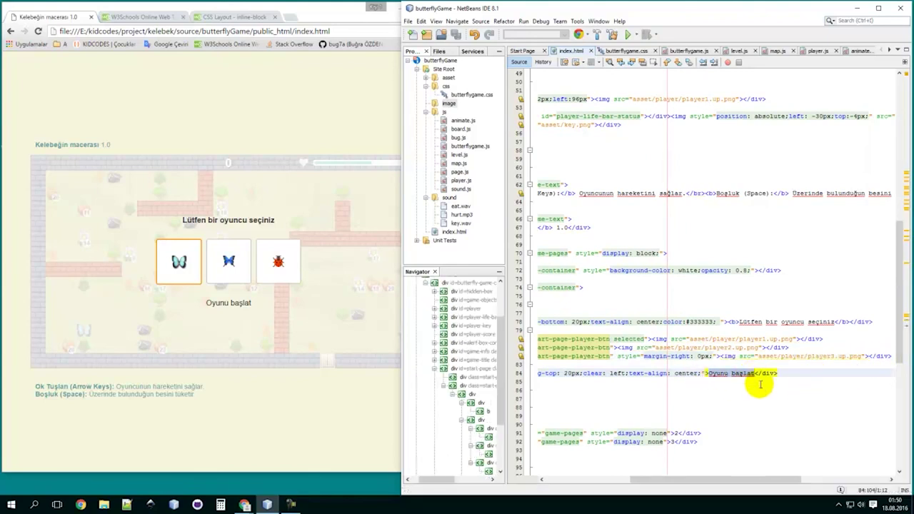
key("ctrl+v")
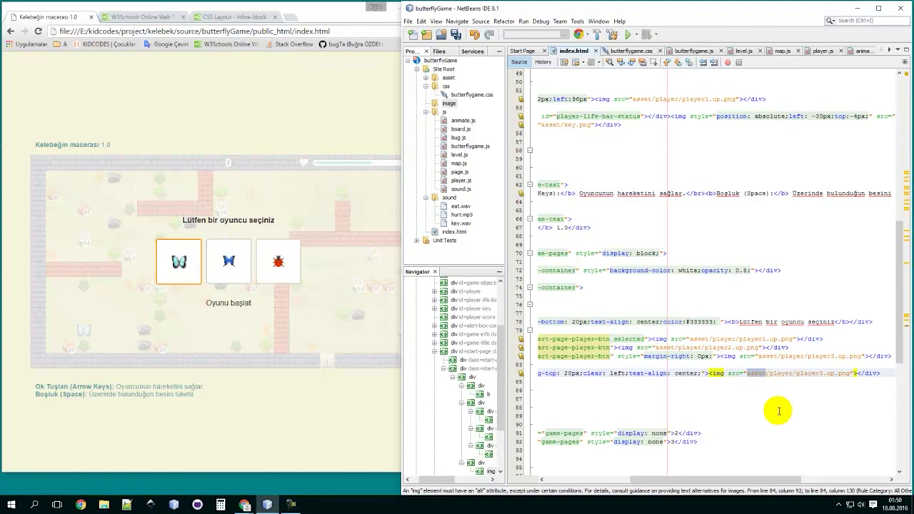
- Change the pasted img tag's source to image/start-btn.png and save index.html
type("image")
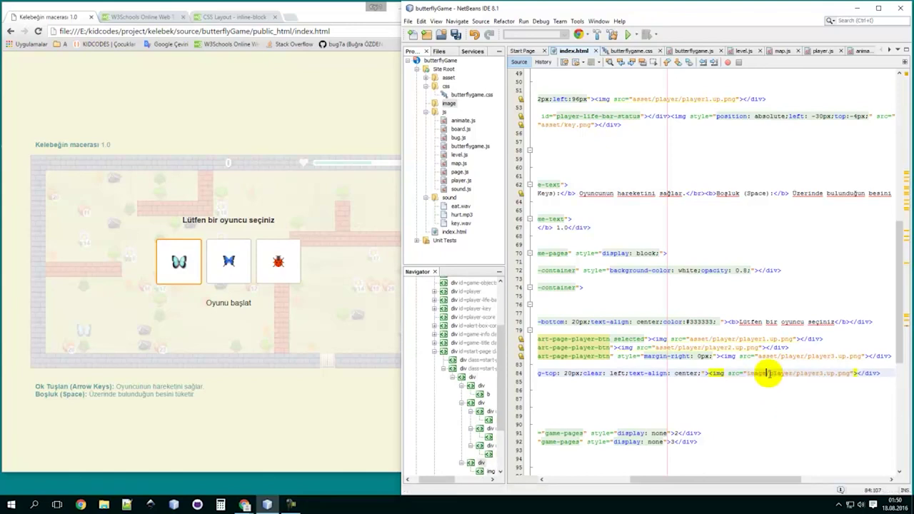
left_click_drag(769, 373, 834, 375)
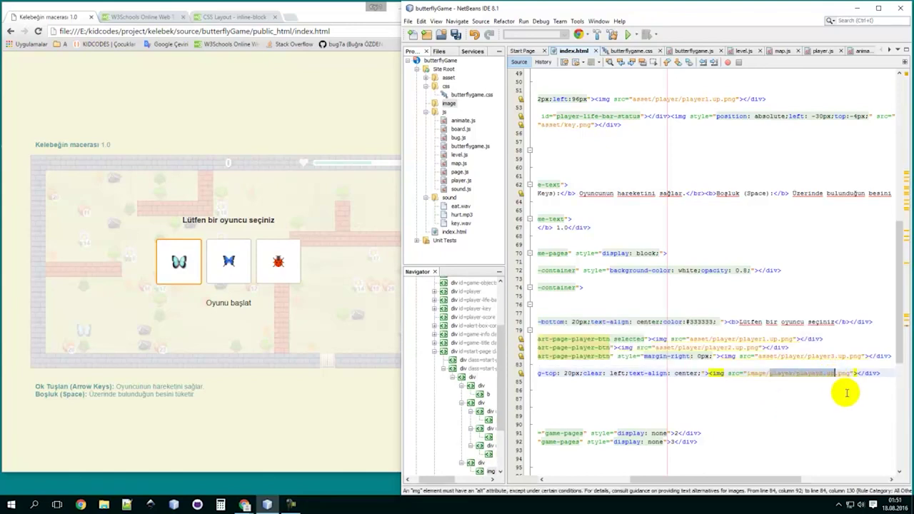
key("BackSpace")
type("start")
type("-bu")
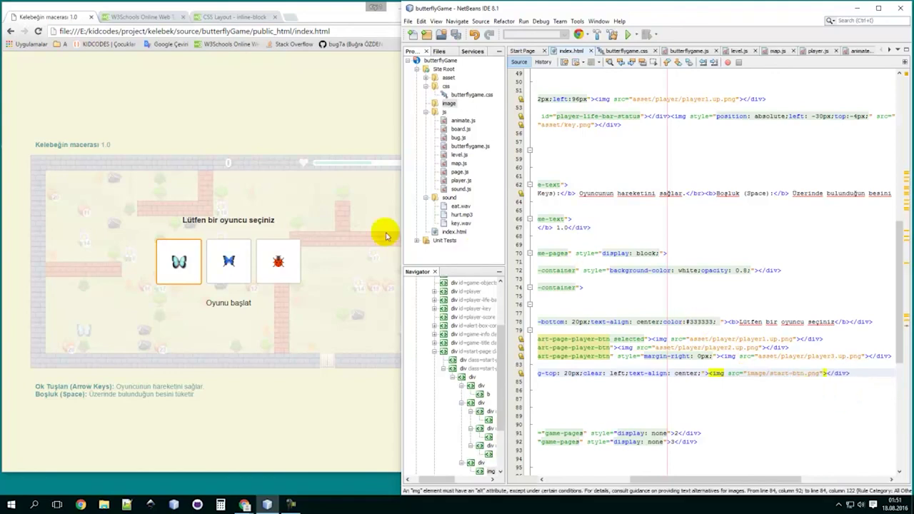
- Reload the game page in the browser to check the start button image
left_click(203, 112)
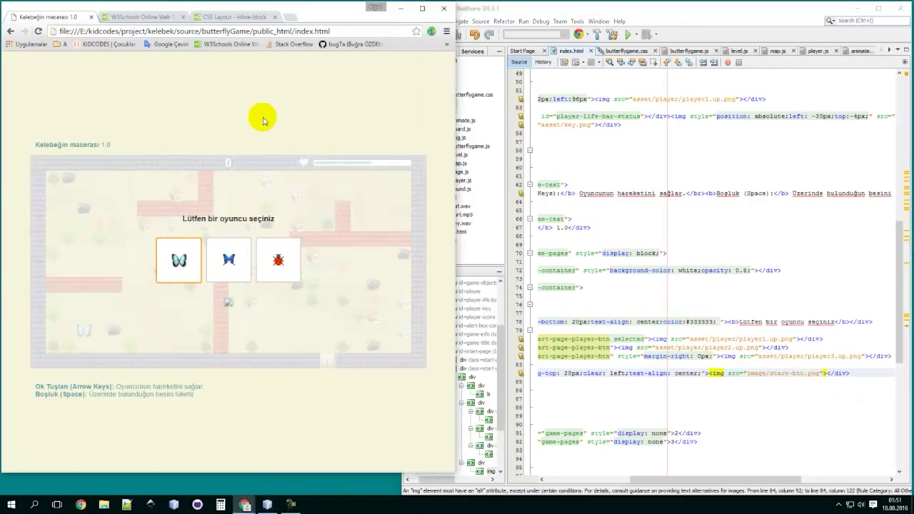
left_click(38, 31)
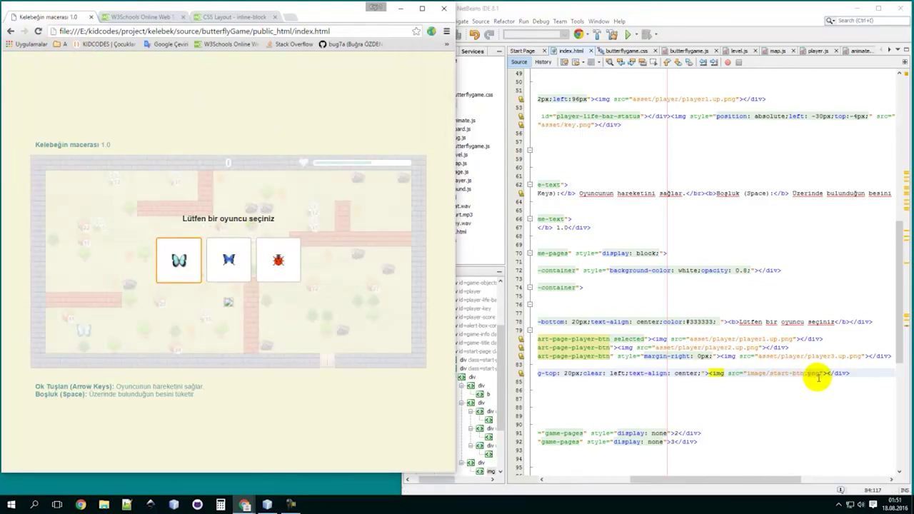
mouse_move(716, 373)
key("ctrl+s")
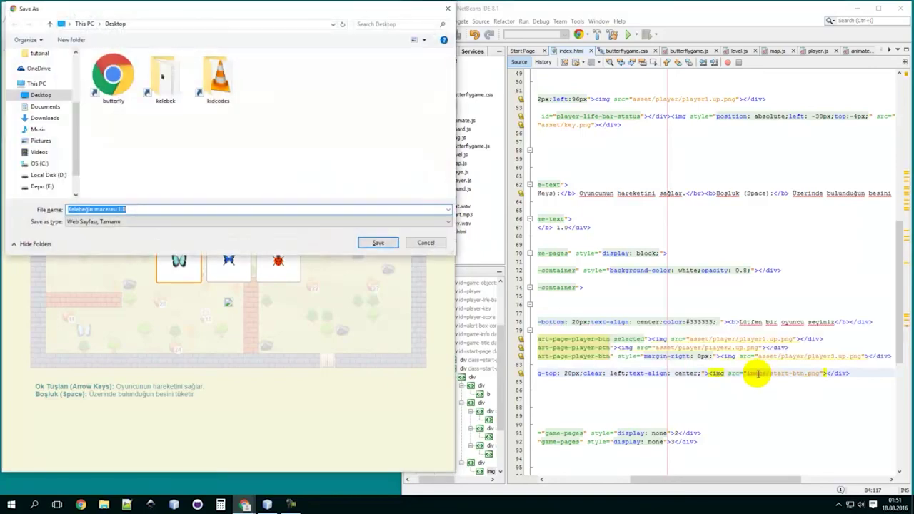
left_click(429, 243)
- Check the asset and image folders in the NetBeans project tree for the start button file
left_click(622, 237)
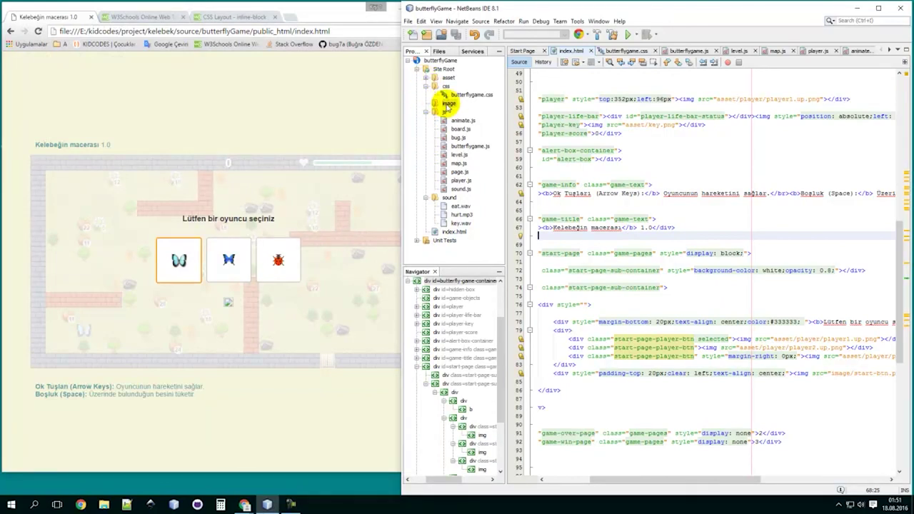
left_click(427, 78)
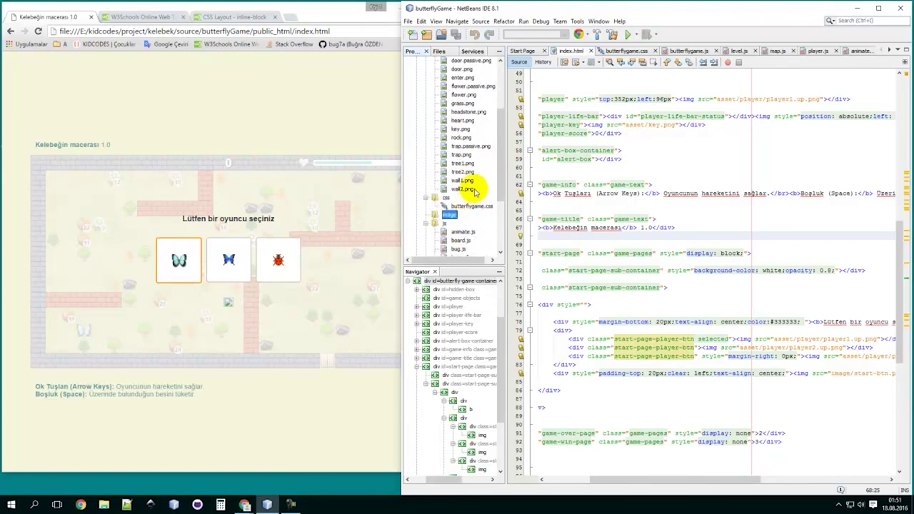
scroll(500, 146, "up", 1)
mouse_move(501, 146)
left_mouse_down()
mouse_move(502, 123)
mouse_move(503, 149)
left_mouse_up()
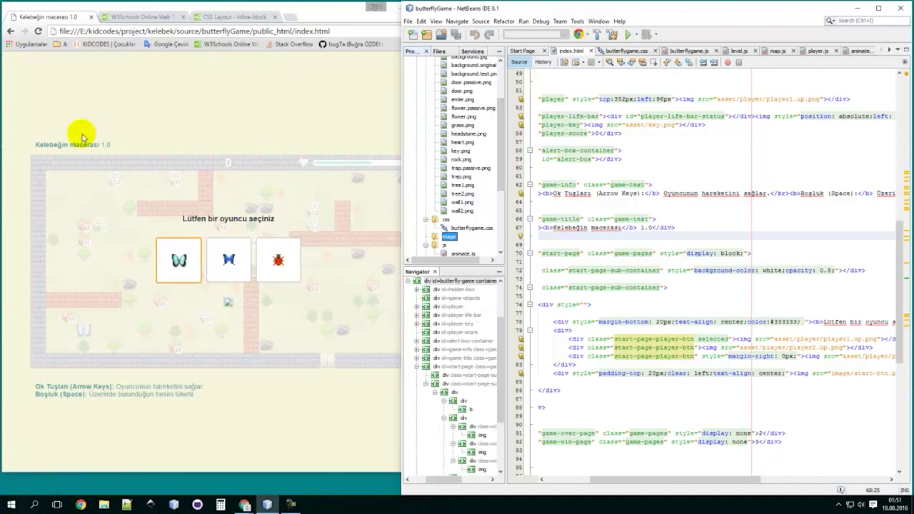
- Move the browser window off the desktop shortcuts and open page.prototype from the kelebek/source folder in Inkscape
left_click_drag(306, 10, 373, 10)
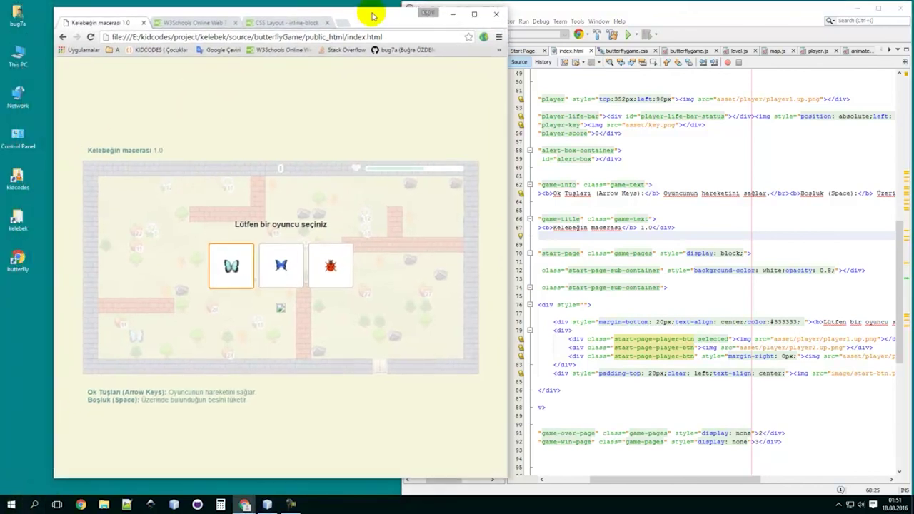
double_click(30, 216)
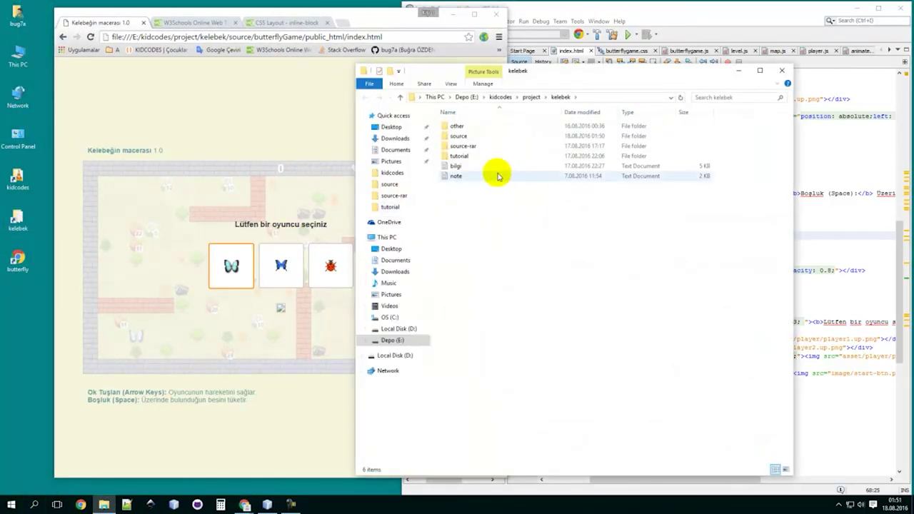
double_click(467, 136)
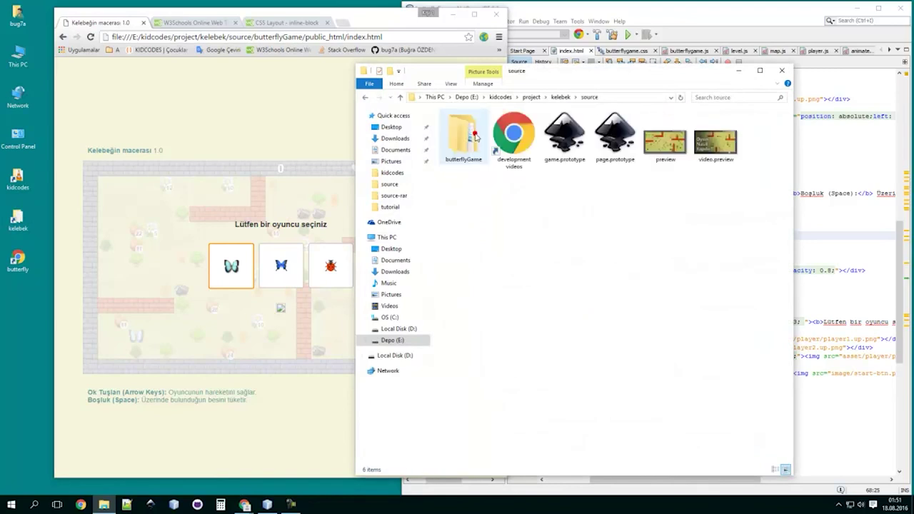
left_click(566, 131)
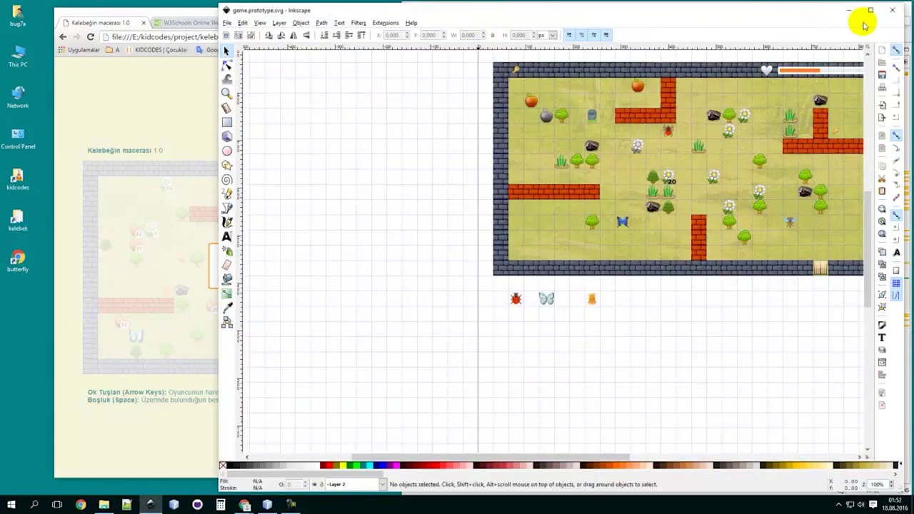
left_click(891, 12)
double_click(615, 135)
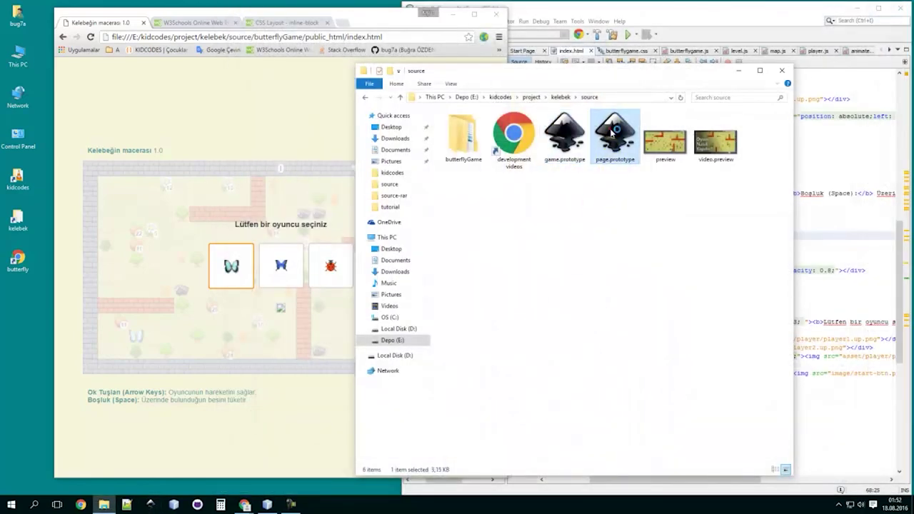